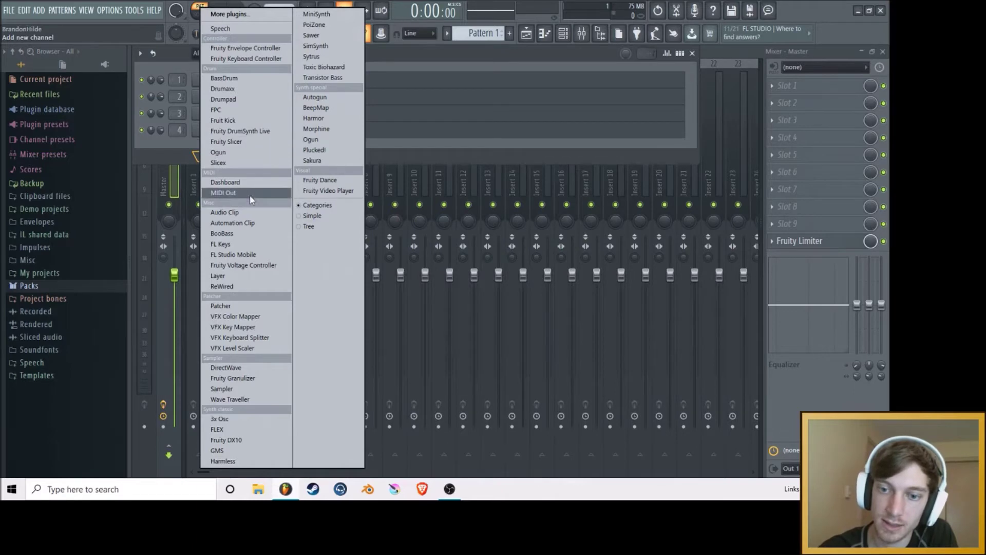
# Step: Add a 3x Osc instrument channel to the channel rack
pyautogui.click(171, 154)
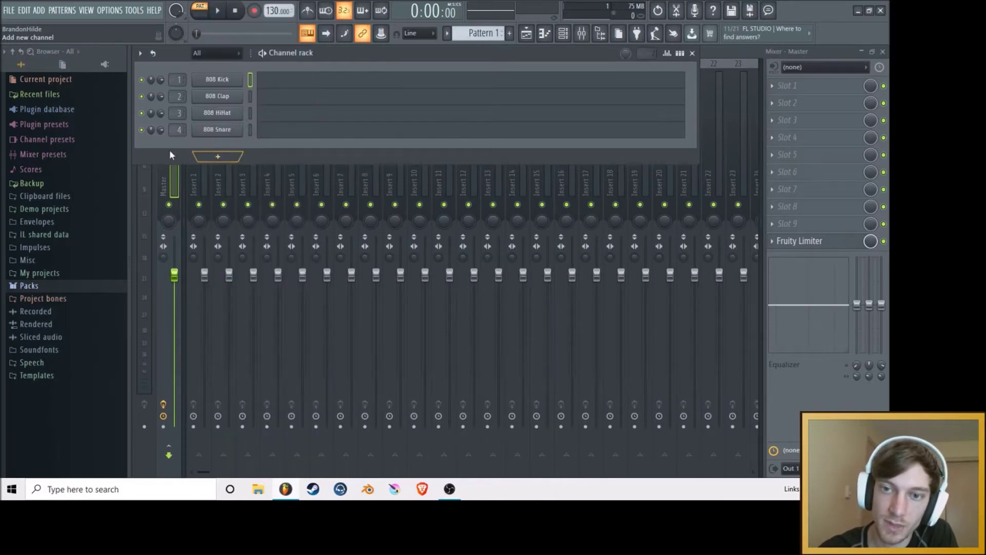
pyautogui.click(219, 157)
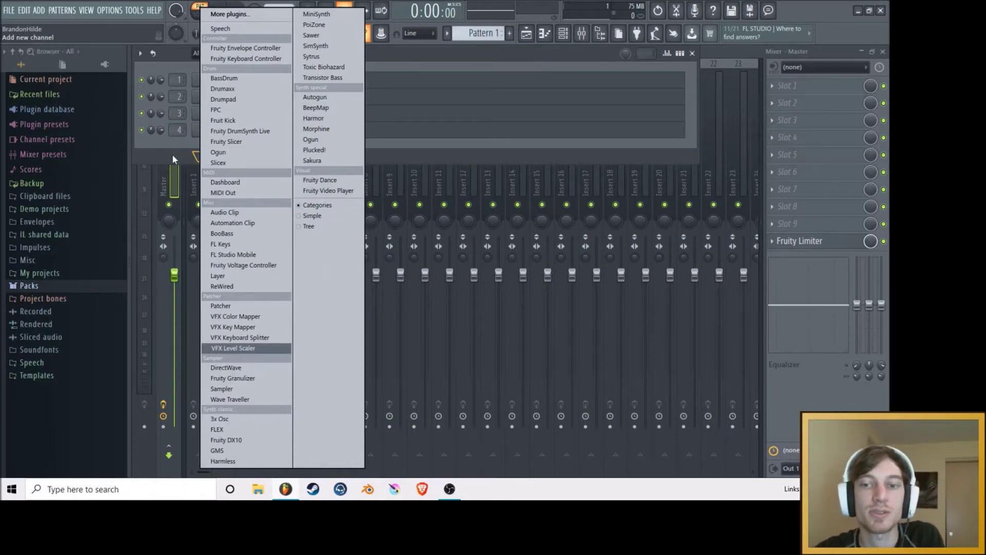
pyautogui.click(222, 420)
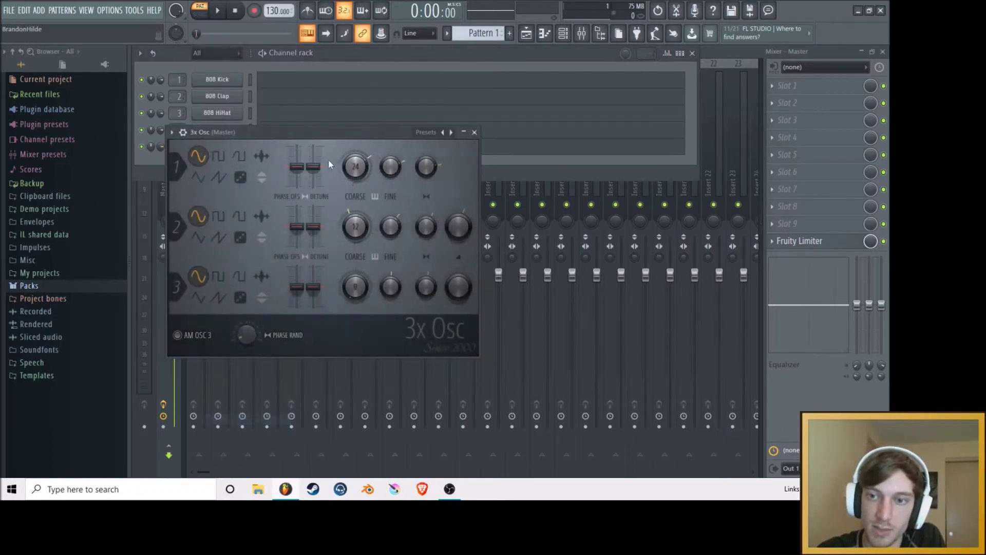
# Step: Set all three oscillators of the 3x Osc to the noise waveform
pyautogui.moveTo(323, 132); pyautogui.dragTo(491, 134)
pyautogui.click(417, 162)
pyautogui.click(417, 221)
pyautogui.click(417, 282)
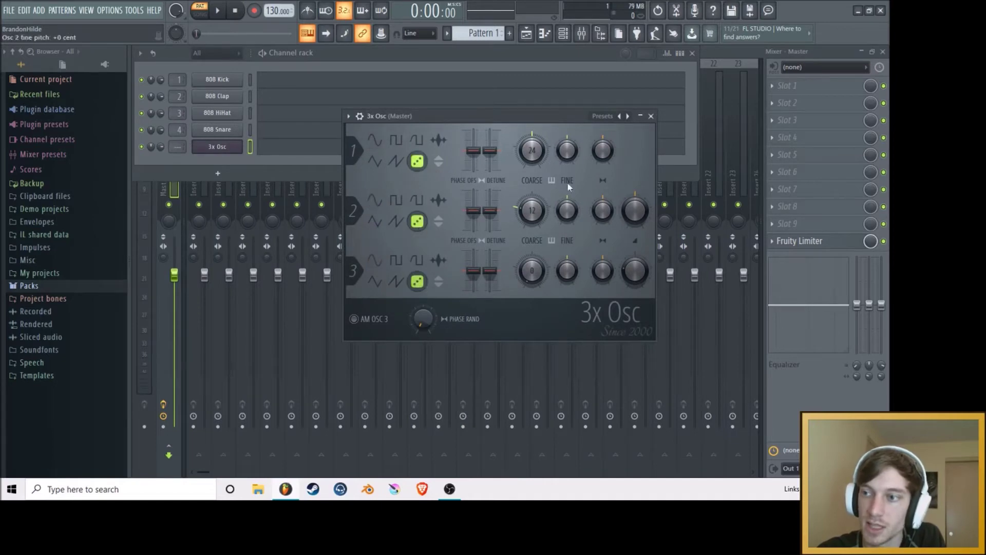
# Step: Set the 3x Osc channel volume to 57%, play a test note and close the instrument window
pyautogui.click(361, 116)
pyautogui.click(364, 116)
pyautogui.click(365, 116)
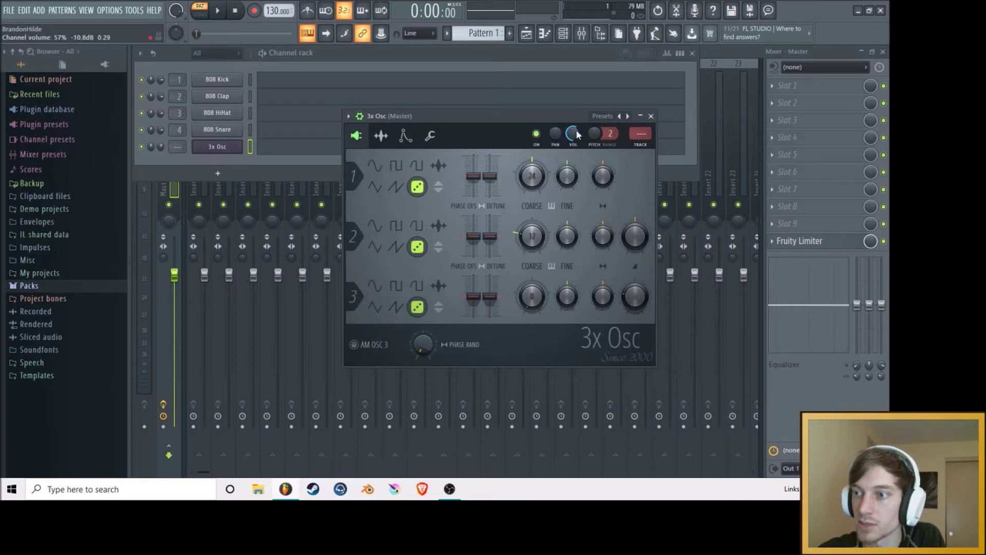
pyautogui.press('z')
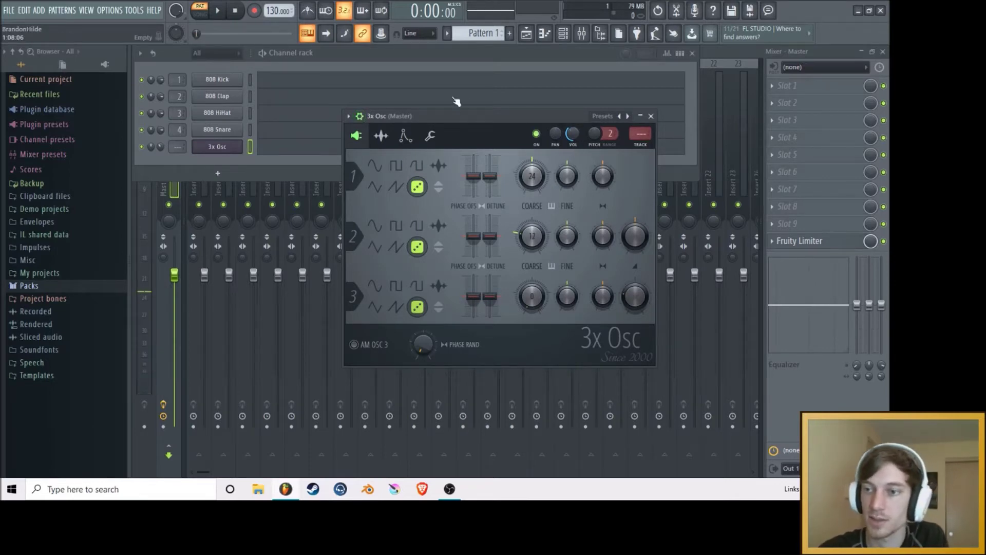
pyautogui.moveTo(440, 116); pyautogui.dragTo(313, 98)
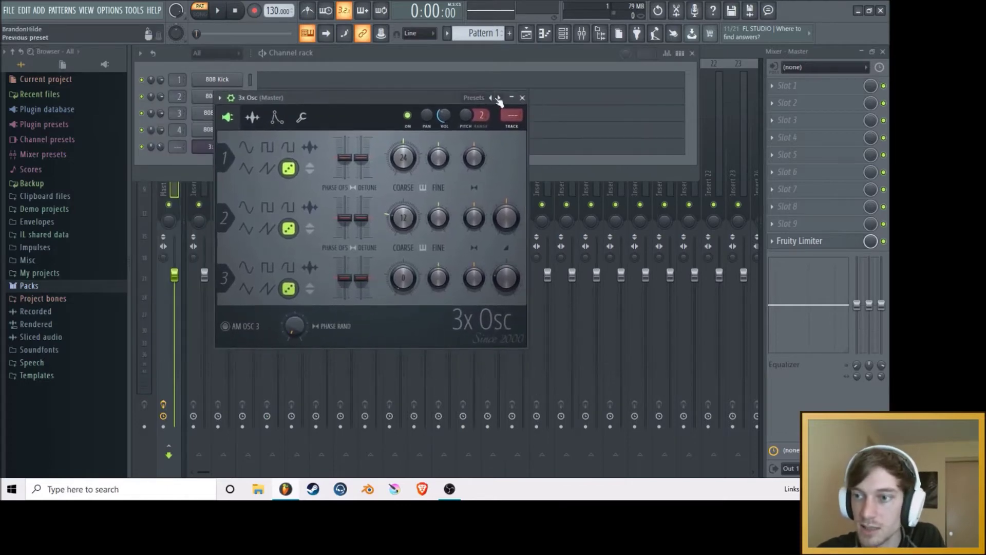
pyautogui.click(522, 98)
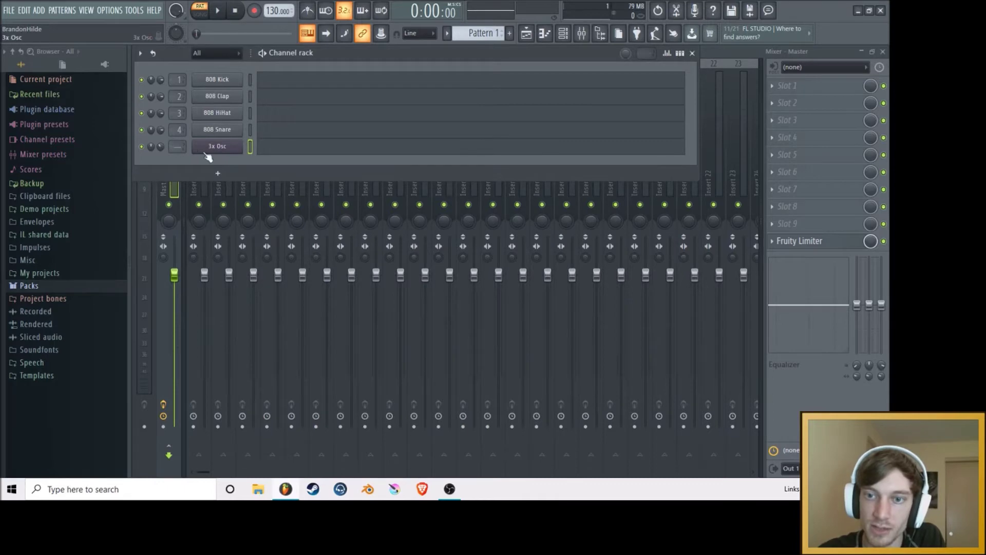
# Step: Route the 3x Osc channel to mixer insert 5 and load Fruity Reeverb 2 in its first effect slot
pyautogui.click(217, 146)
pyautogui.click(518, 127)
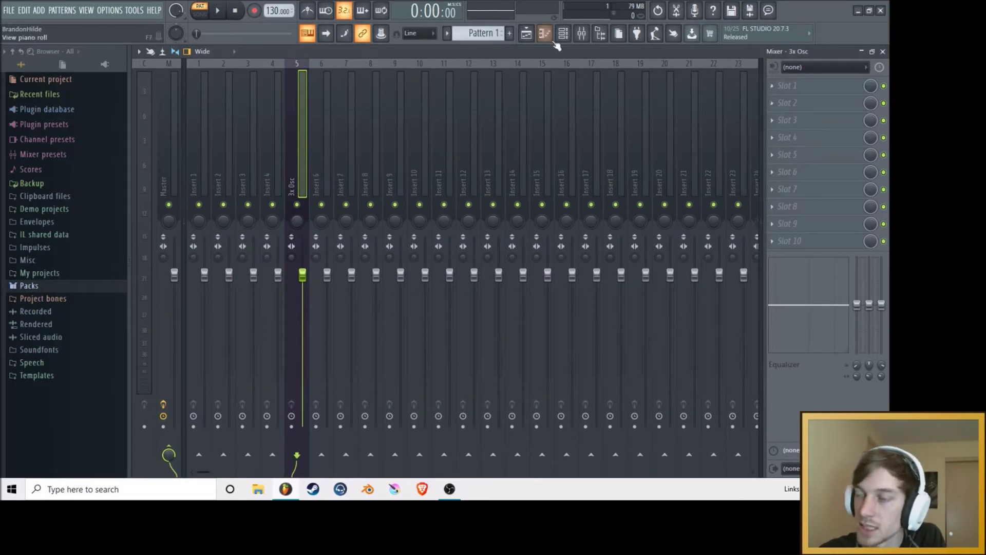
pyautogui.click(774, 88)
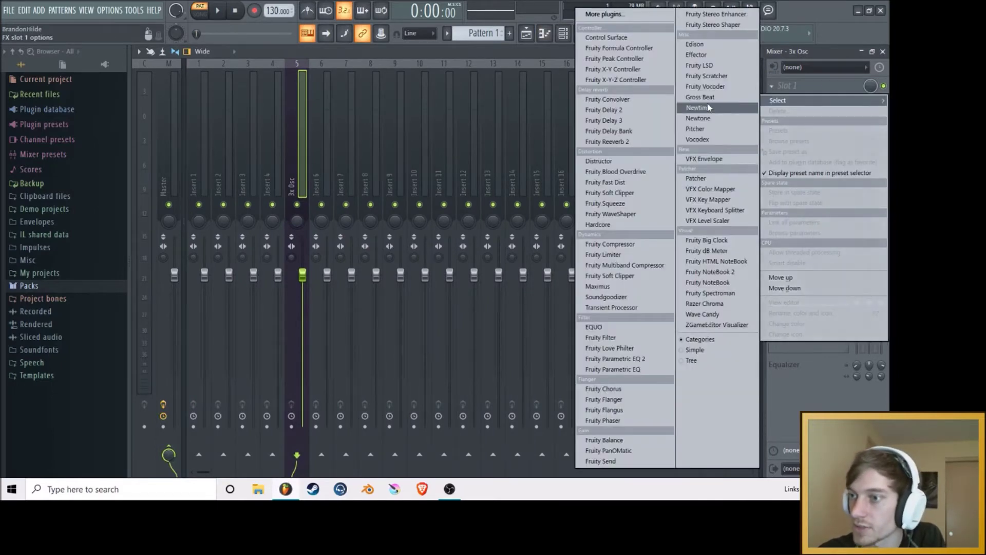
pyautogui.click(616, 143)
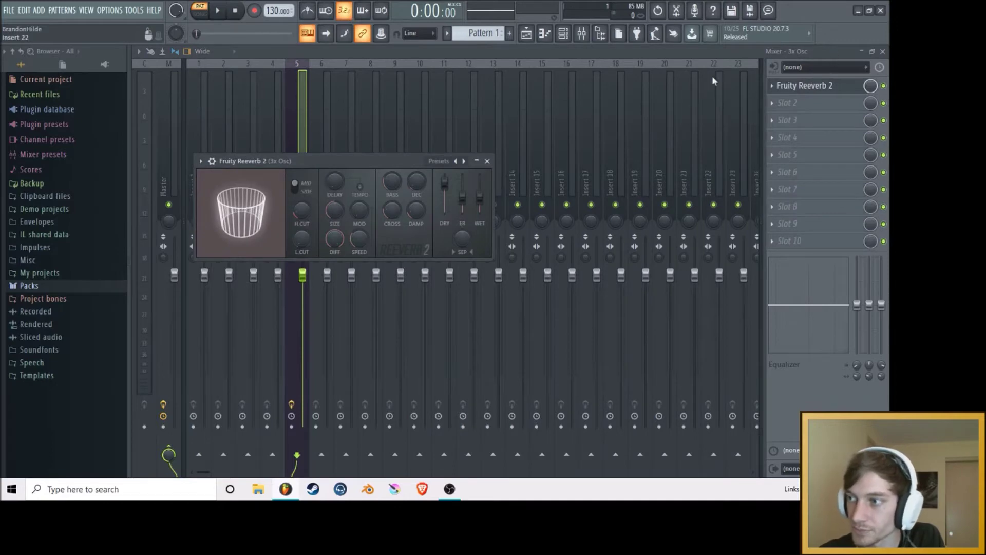
# Step: Audition Fruity Reeverb 2 with little dry and full wet signal, and settle the dry and wet sliders at about the same height
pyautogui.moveTo(404, 160); pyautogui.dragTo(509, 90)
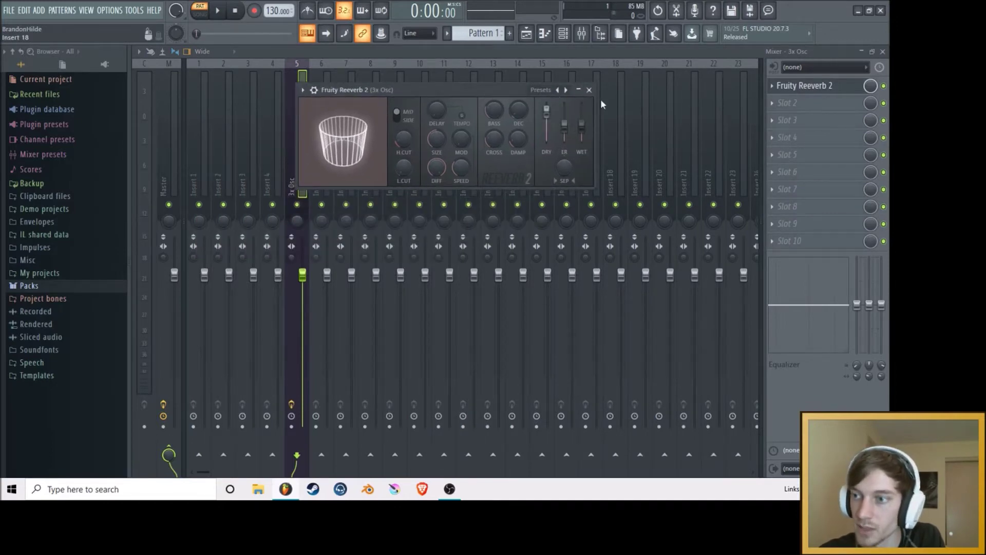
pyautogui.moveTo(552, 114); pyautogui.dragTo(583, 105)
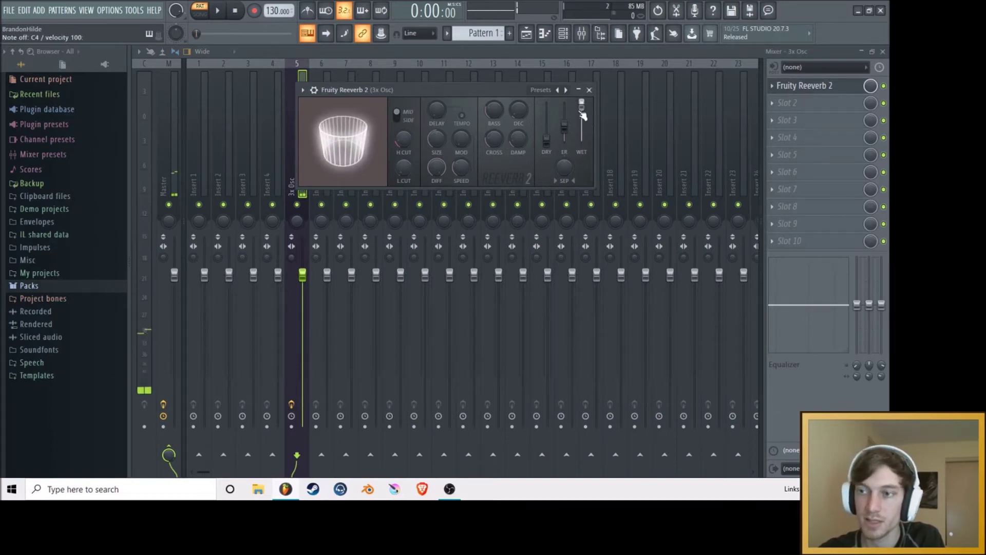
pyautogui.moveTo(548, 141); pyautogui.dragTo(585, 120)
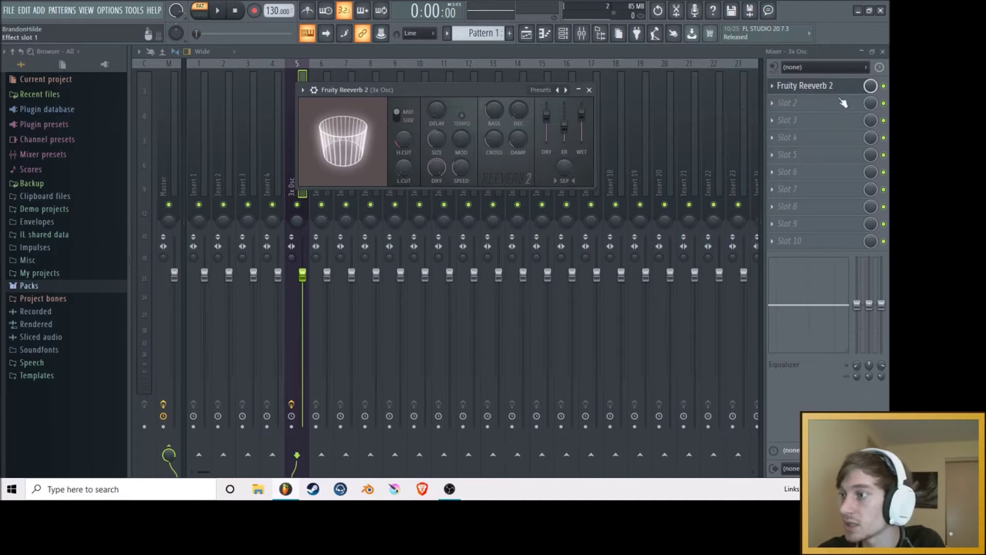
# Step: Load Fruity WaveShaper in the second effect slot of the 3x Osc mixer insert
pyautogui.click(773, 104)
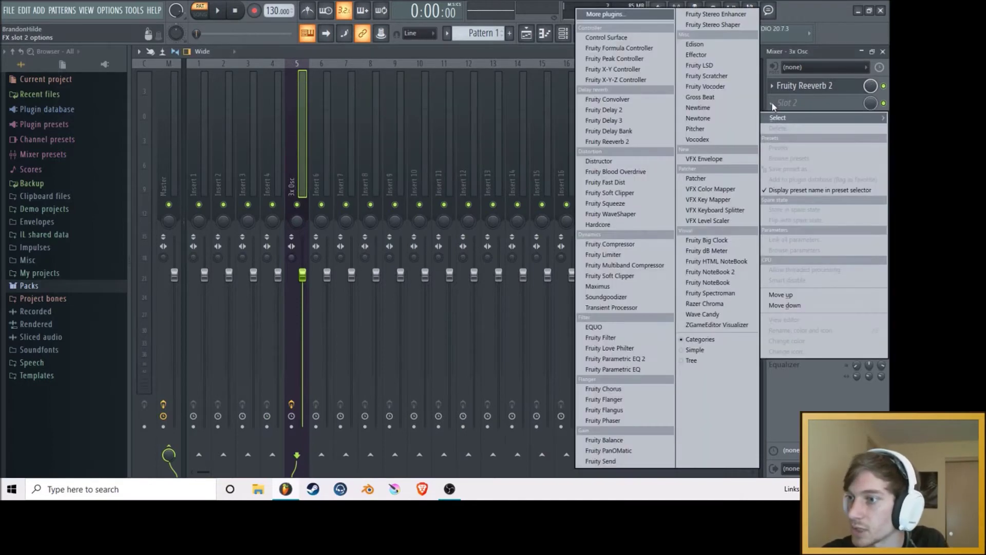
pyautogui.click(627, 217)
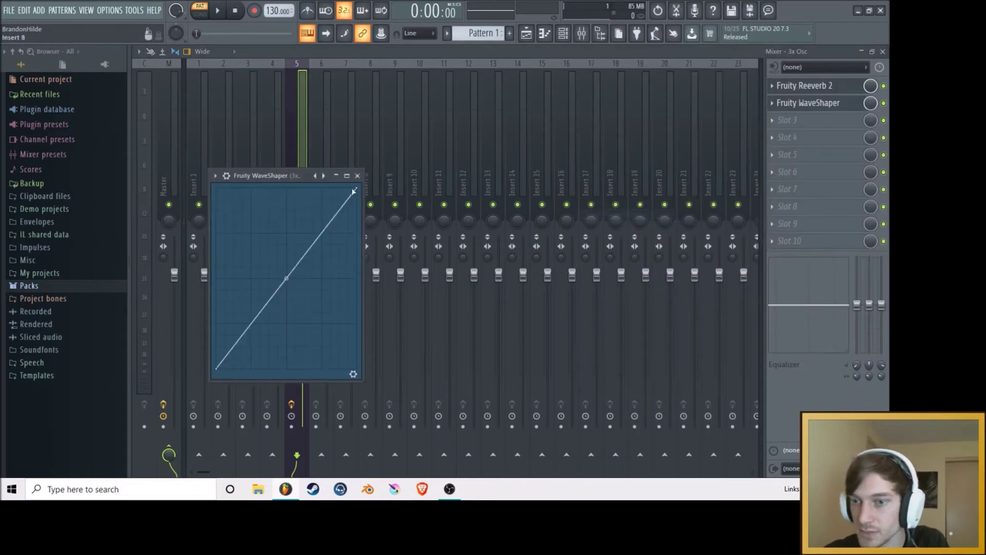
pyautogui.moveTo(278, 167); pyautogui.dragTo(480, 92)
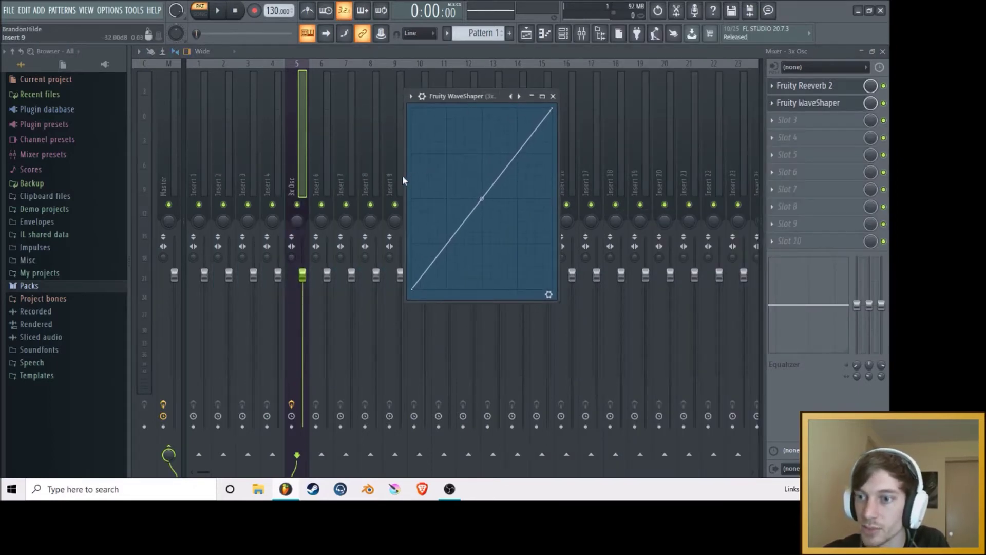
# Step: Widen the Fruity WaveShaper window across most of the mixer, reopening it from the 3x Osc insert
pyautogui.moveTo(405, 176); pyautogui.dragTo(131, 172)
pyautogui.moveTo(341, 97); pyautogui.dragTo(507, 79)
pyautogui.click(279, 189)
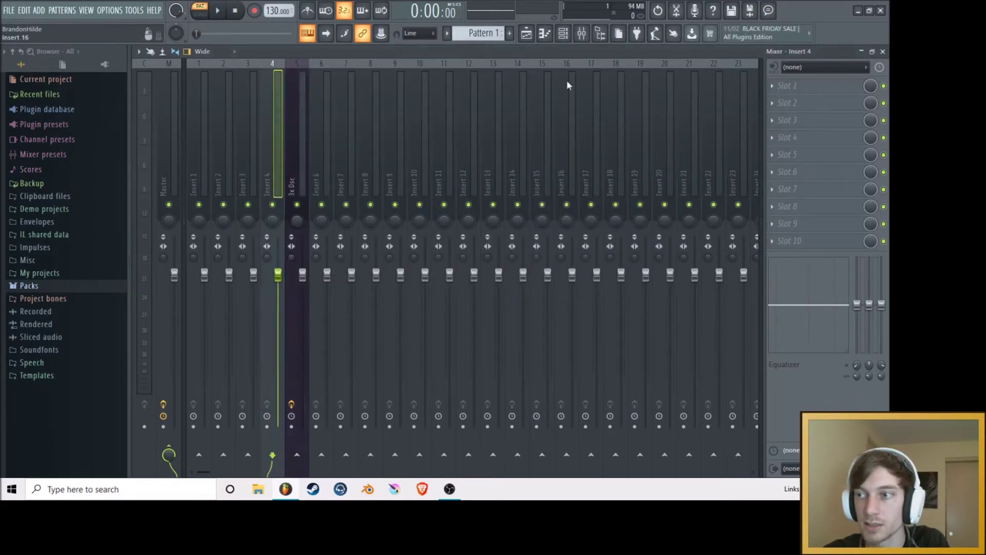
pyautogui.click(293, 123)
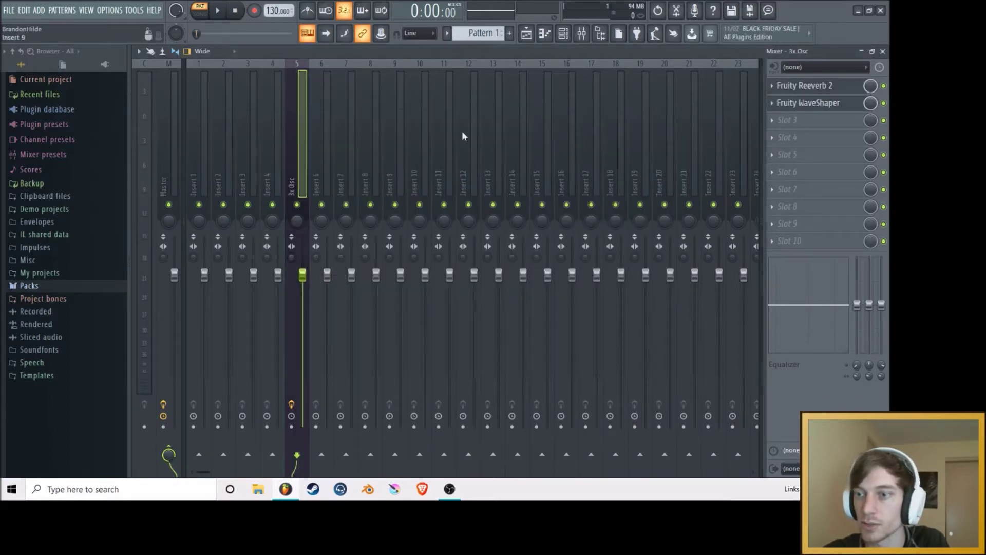
pyautogui.click(827, 103)
pyautogui.moveTo(283, 145); pyautogui.dragTo(140, 146)
pyautogui.moveTo(445, 85); pyautogui.dragTo(463, 109)
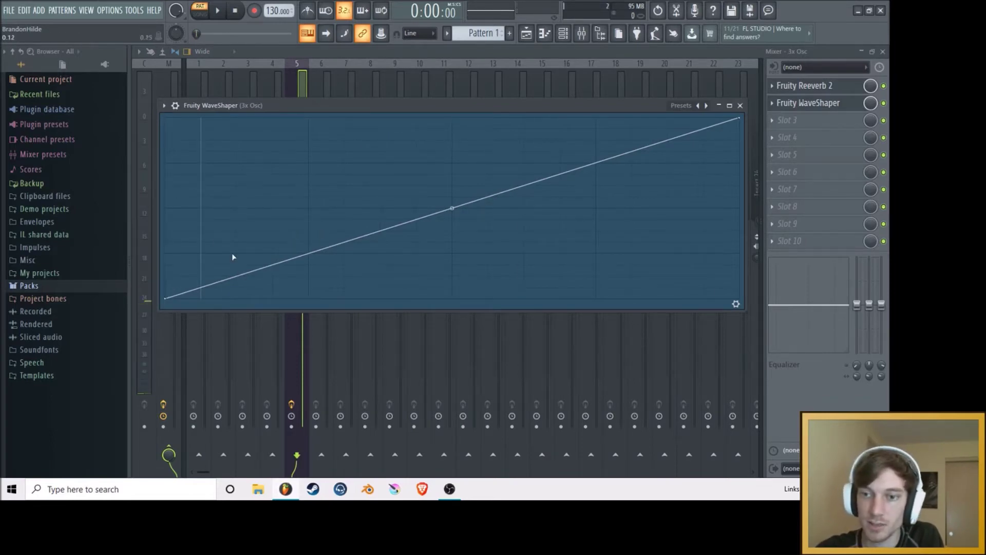
# Step: Flatten the first half of the WaveShaper curve to zero, shape a narrow curved spike near its start and audition it
pyautogui.moveTo(452, 208); pyautogui.dragTo(456, 326)
pyautogui.rightClick(193, 276)
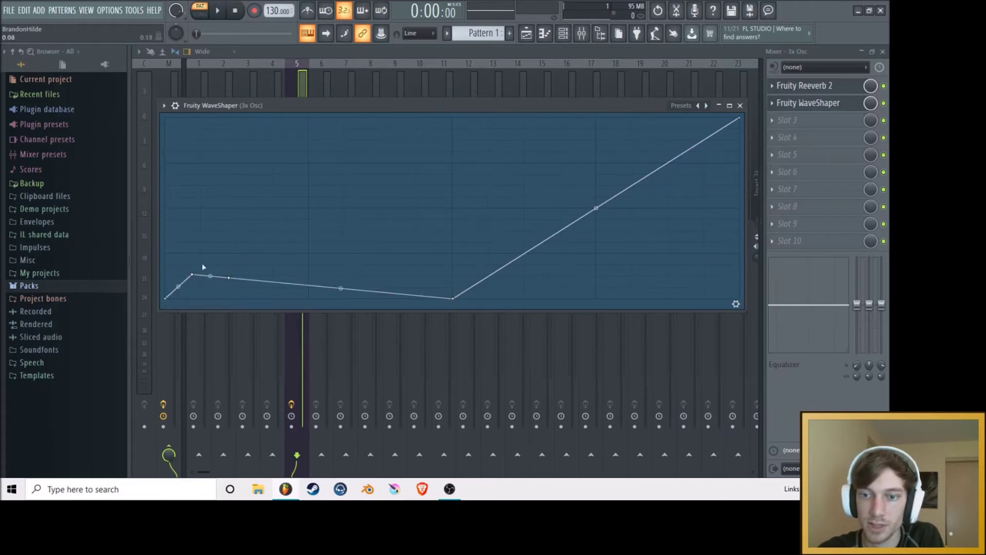
pyautogui.moveTo(194, 274); pyautogui.dragTo(192, 322)
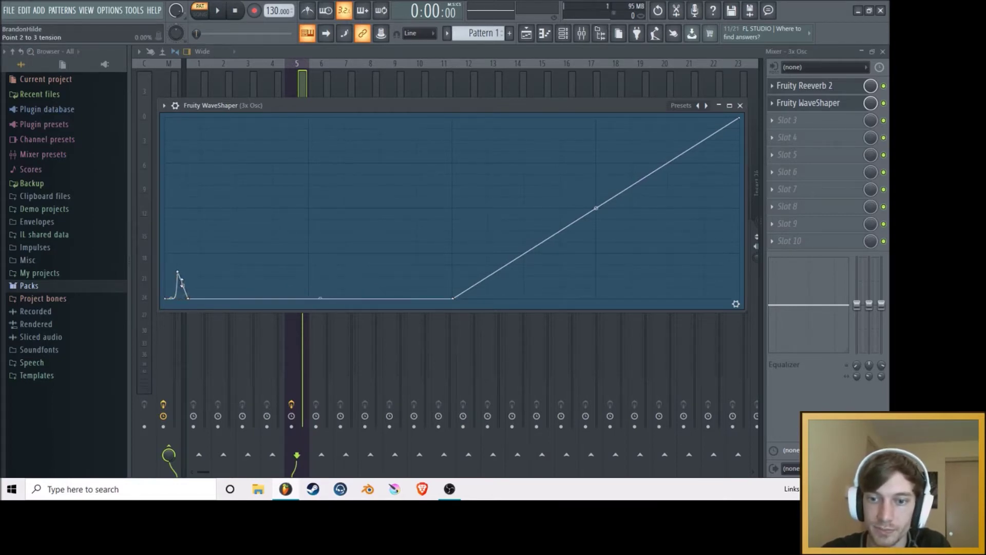
pyautogui.moveTo(181, 269); pyautogui.dragTo(171, 280)
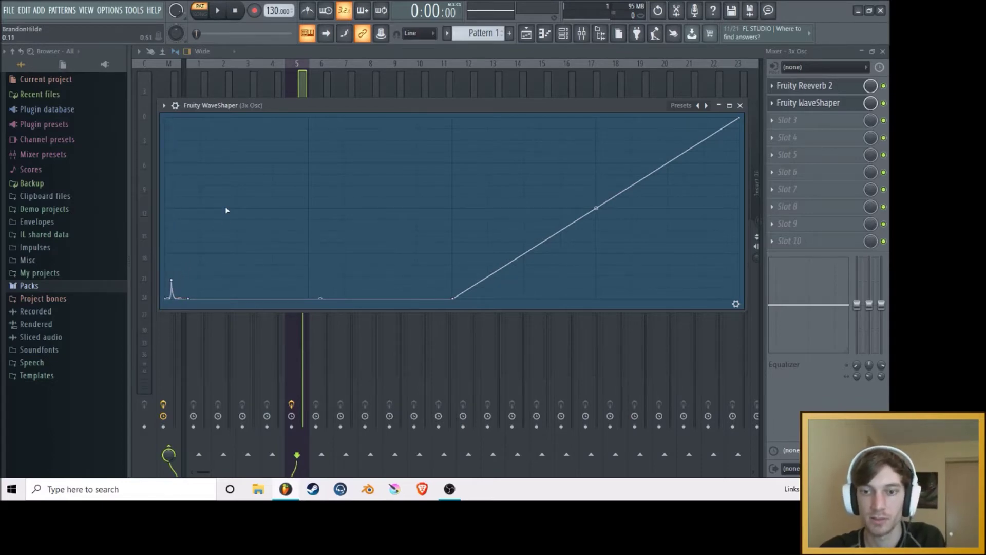
pyautogui.press('z')
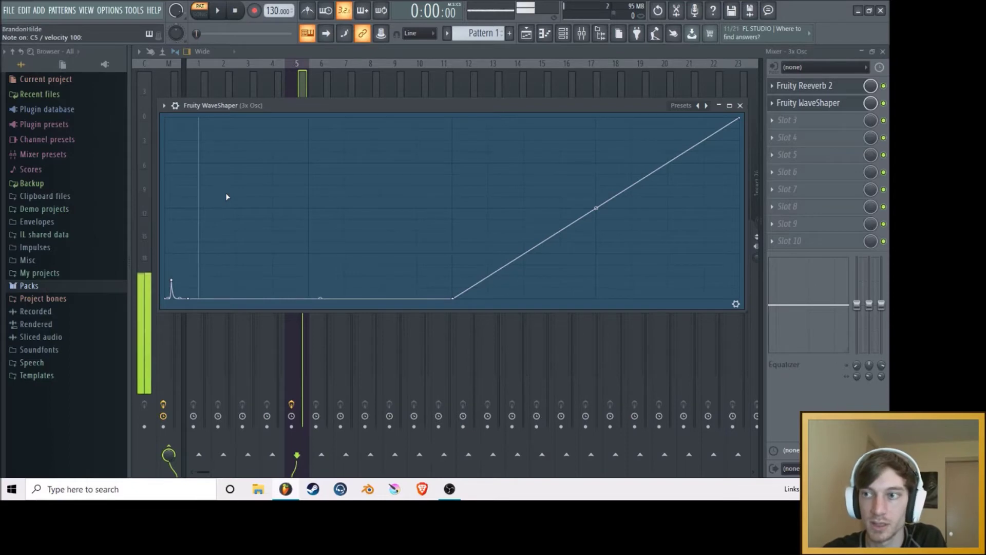
pyautogui.press('z')
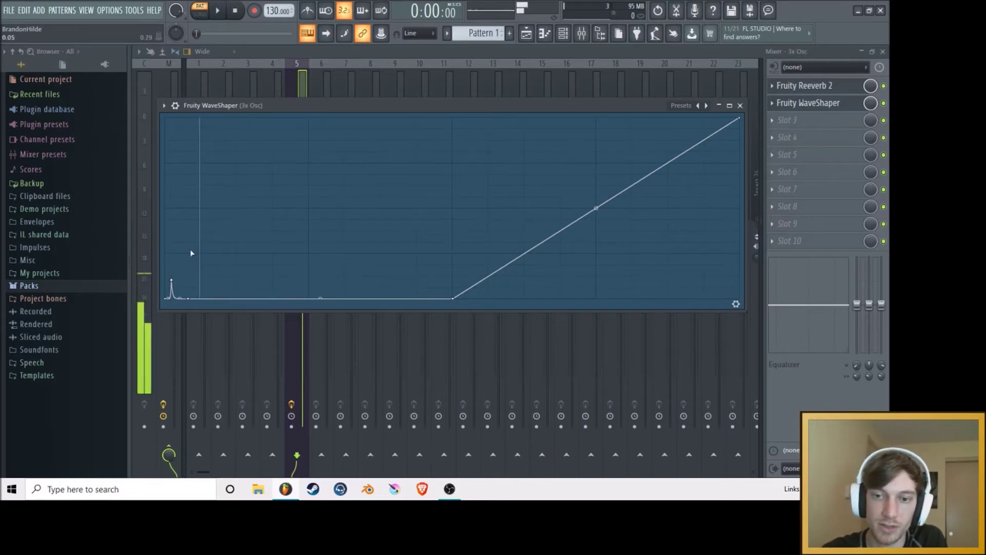
pyautogui.press('z')
# Step: Lower the first spike of the WaveShaper curve, pull in its right base point and audition the sound
pyautogui.moveTo(174, 282); pyautogui.dragTo(172, 291)
pyautogui.press('z')
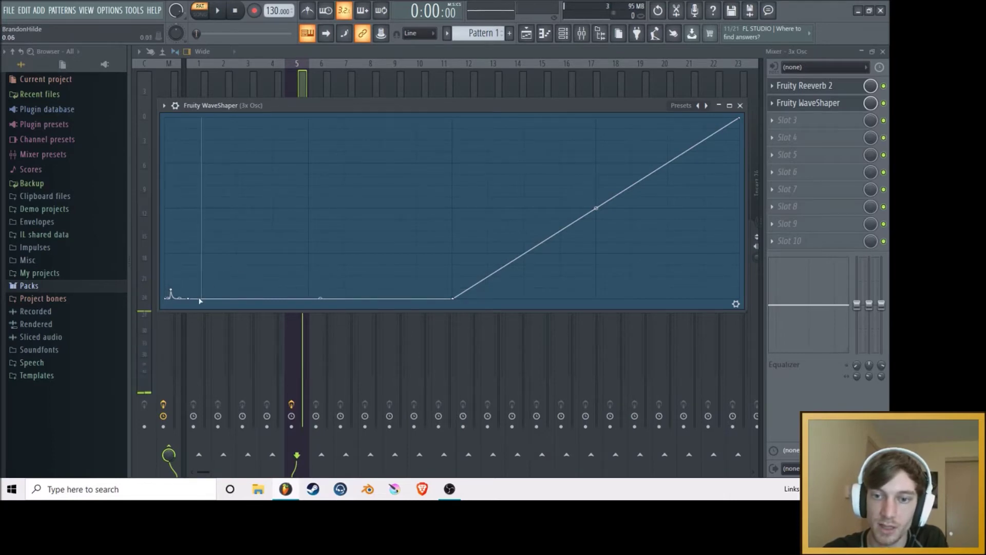
pyautogui.moveTo(188, 298); pyautogui.dragTo(178, 299)
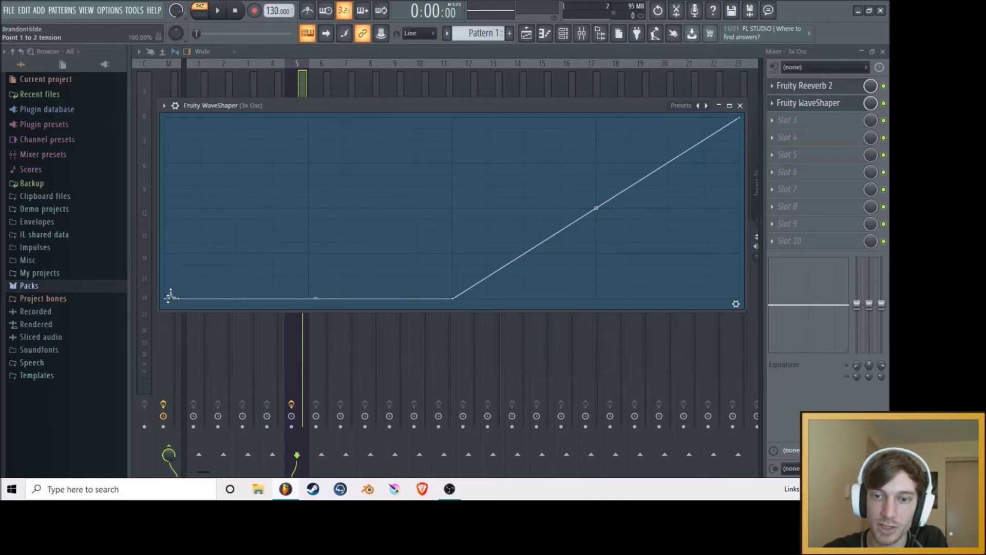
pyautogui.press('z')
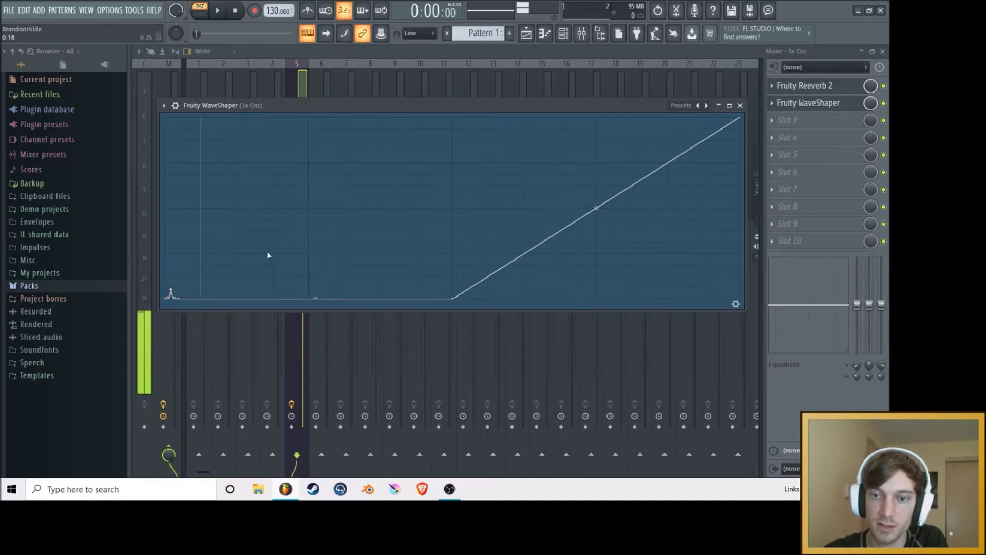
# Step: Add a second, taller curved spike just after the first one and narrow its base on the zero line
pyautogui.click(204, 279)
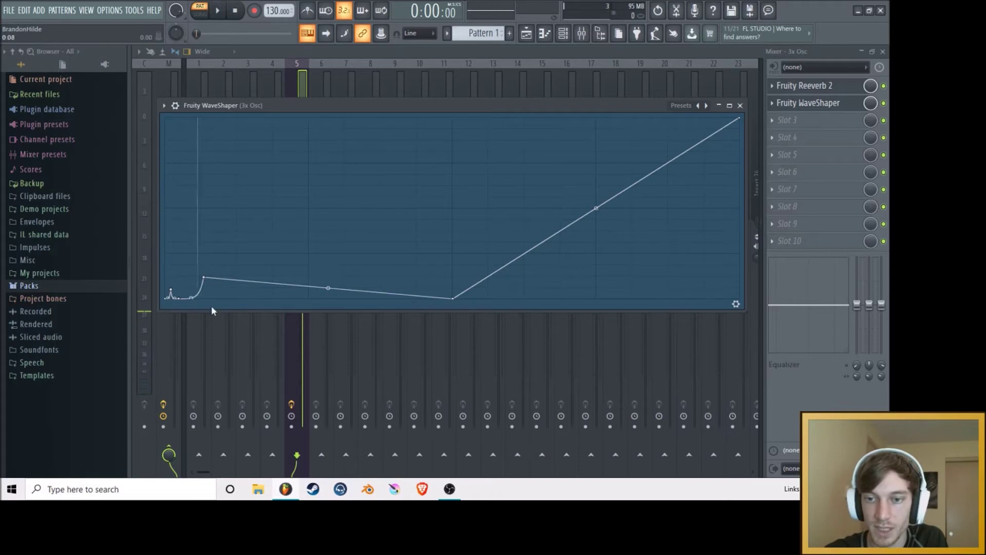
pyautogui.moveTo(240, 292); pyautogui.dragTo(192, 276)
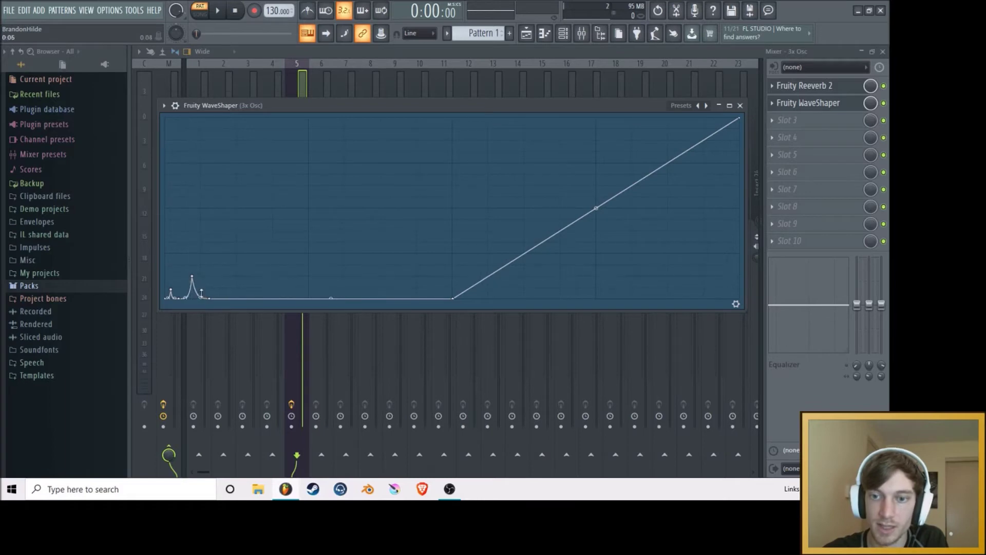
pyautogui.moveTo(209, 297); pyautogui.dragTo(203, 298)
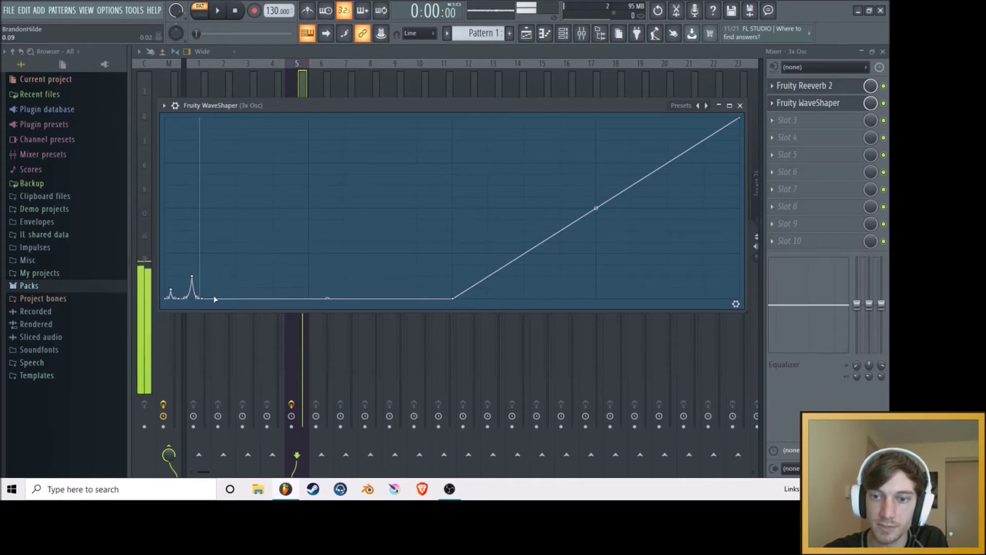
# Step: Narrow the second spike, add a third one beside it, raise its peak most of the way up the graph and hide the WaveShaper
pyautogui.moveTo(194, 280); pyautogui.dragTo(220, 271)
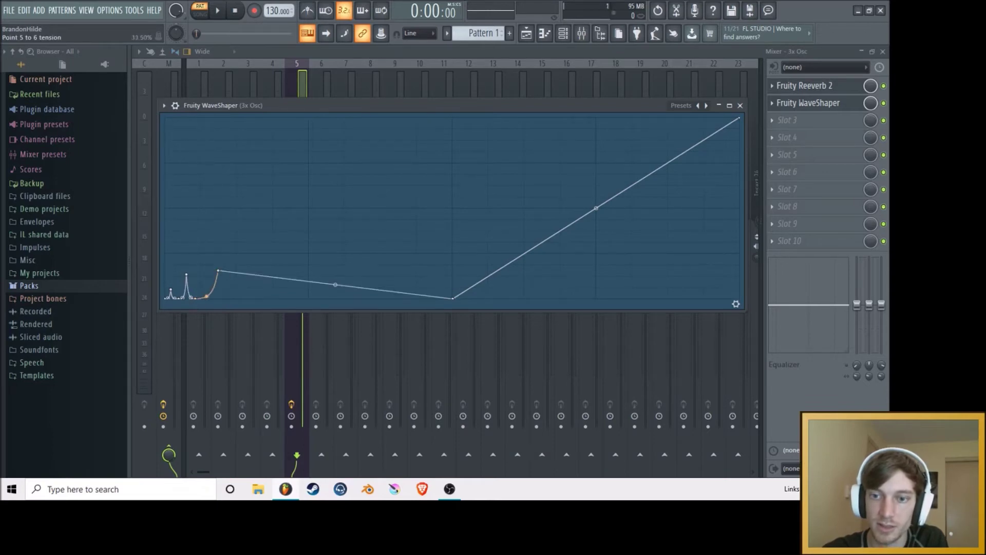
pyautogui.moveTo(260, 275); pyautogui.dragTo(231, 321)
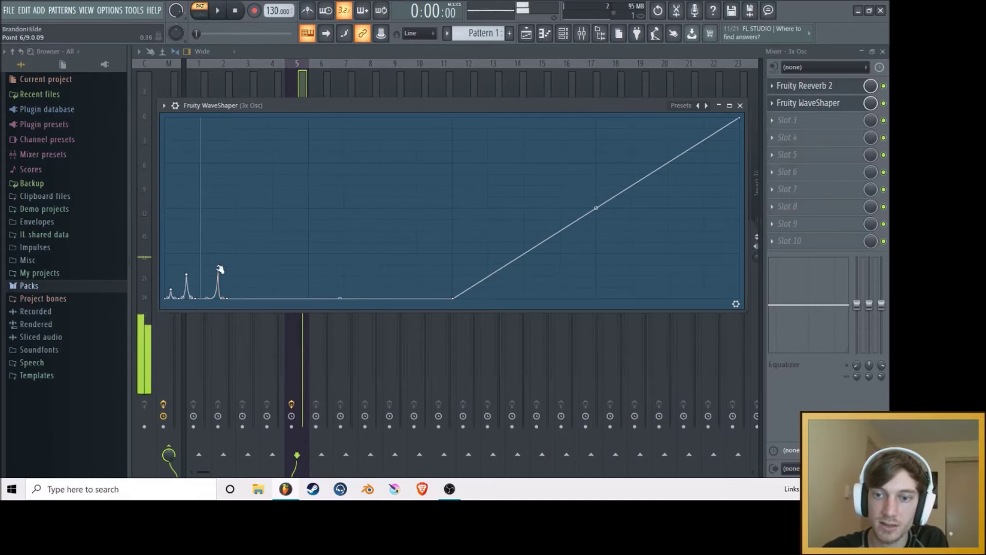
pyautogui.moveTo(220, 270); pyautogui.dragTo(201, 144)
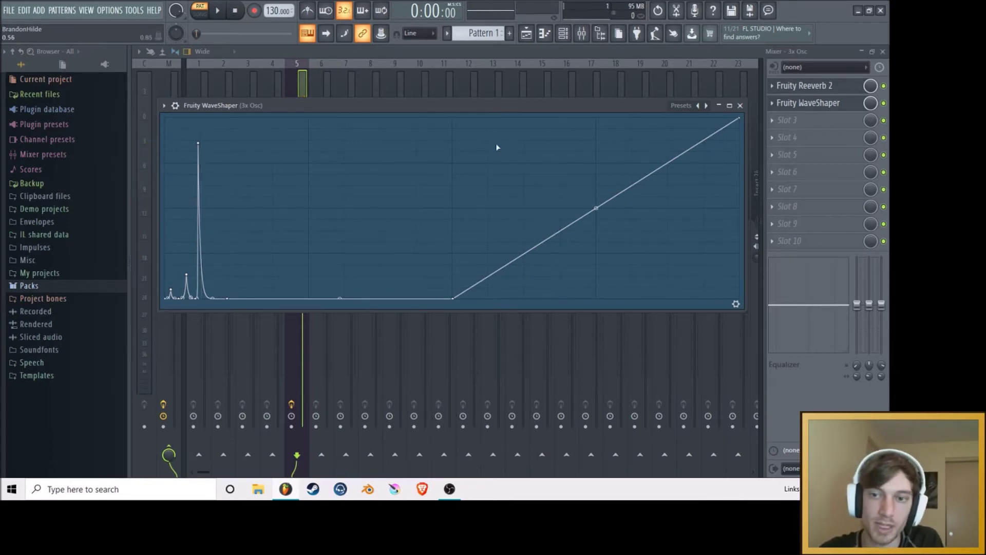
pyautogui.click(808, 52)
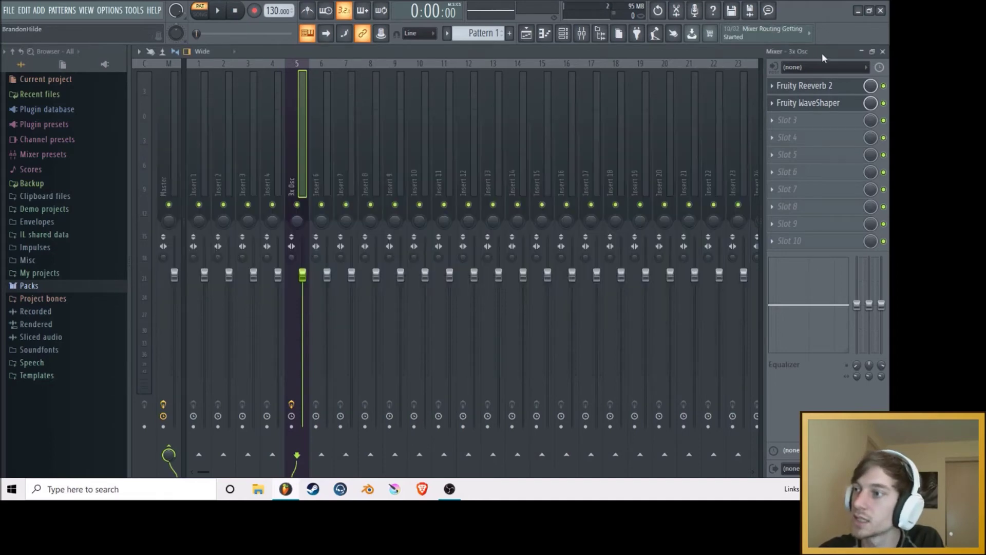
# Step: Load Fruity Parametric EQ 2 into slot 3 of the 3x Osc track and change band 1 to a high-pass filter
pyautogui.click(771, 123)
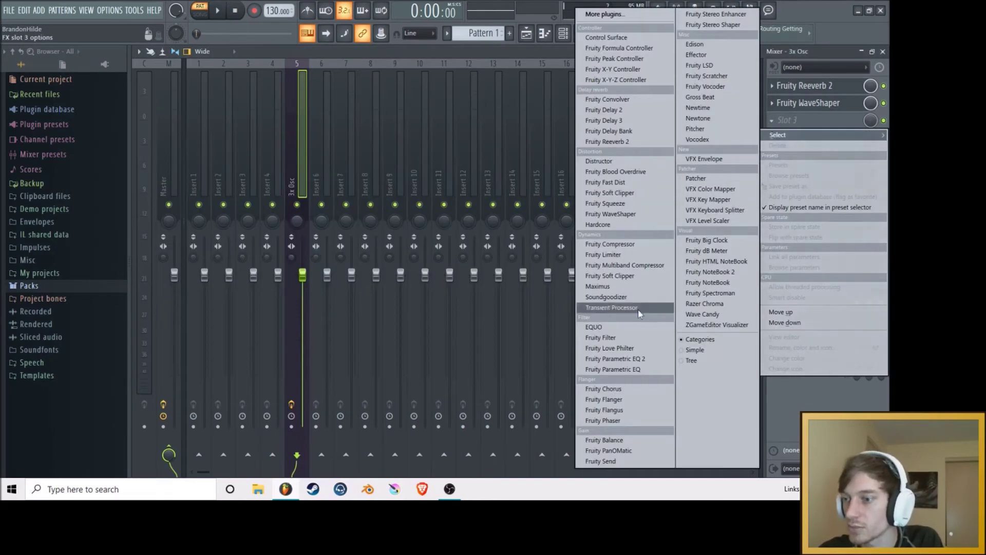
pyautogui.click(615, 359)
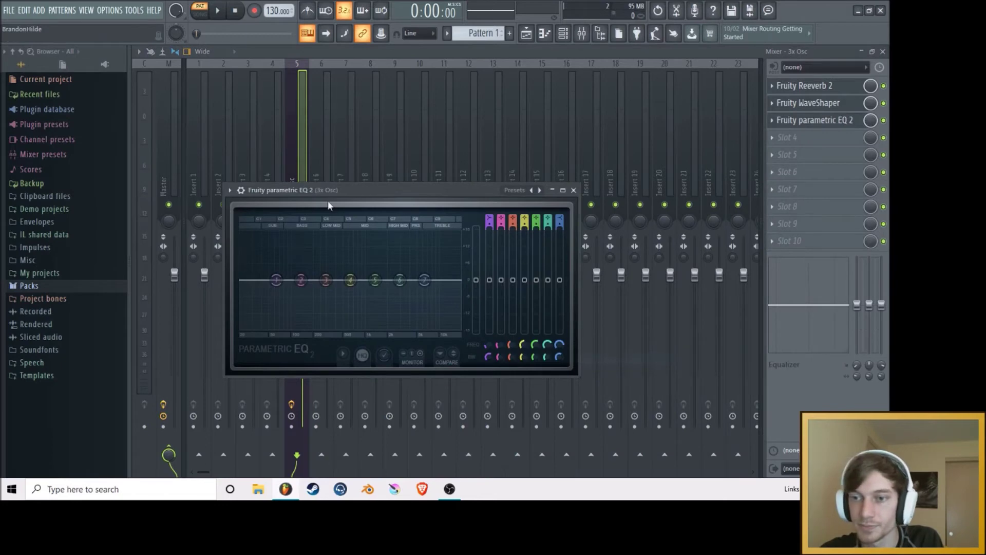
pyautogui.rightClick(277, 280)
pyautogui.moveTo(300, 309)
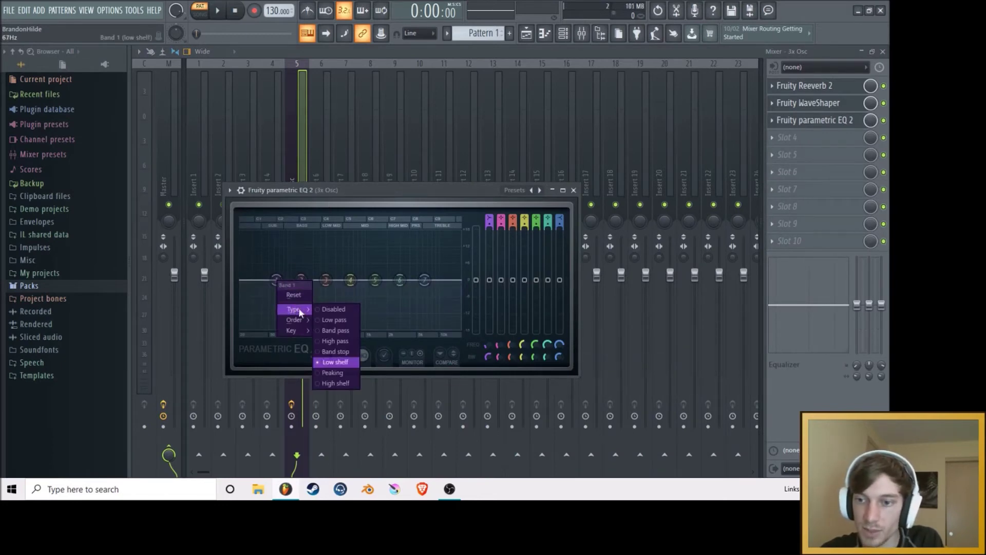
pyautogui.click(332, 339)
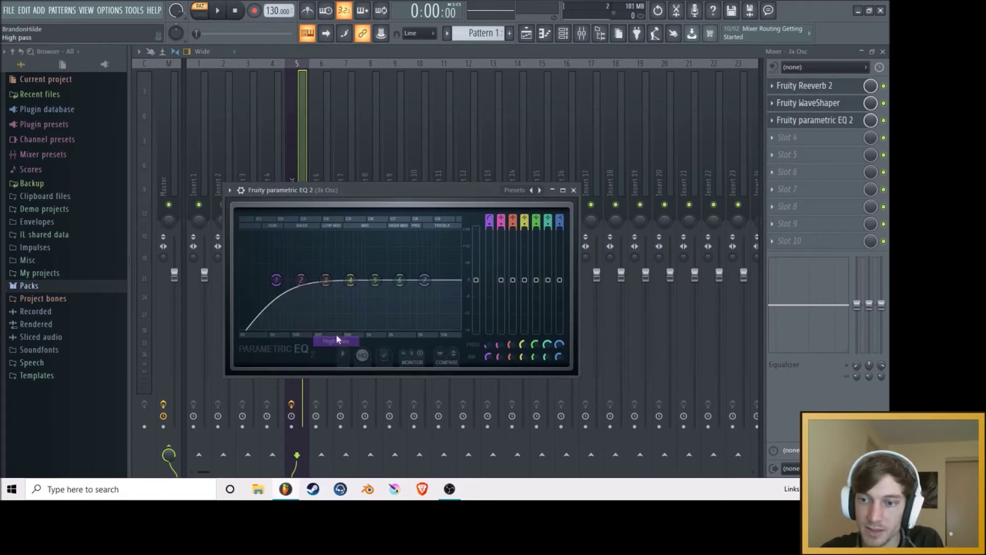
# Step: Steepen band 1's high-pass slope and raise its cutoff into the mid range, just beside band 4
pyautogui.rightClick(276, 281)
pyautogui.moveTo(297, 319)
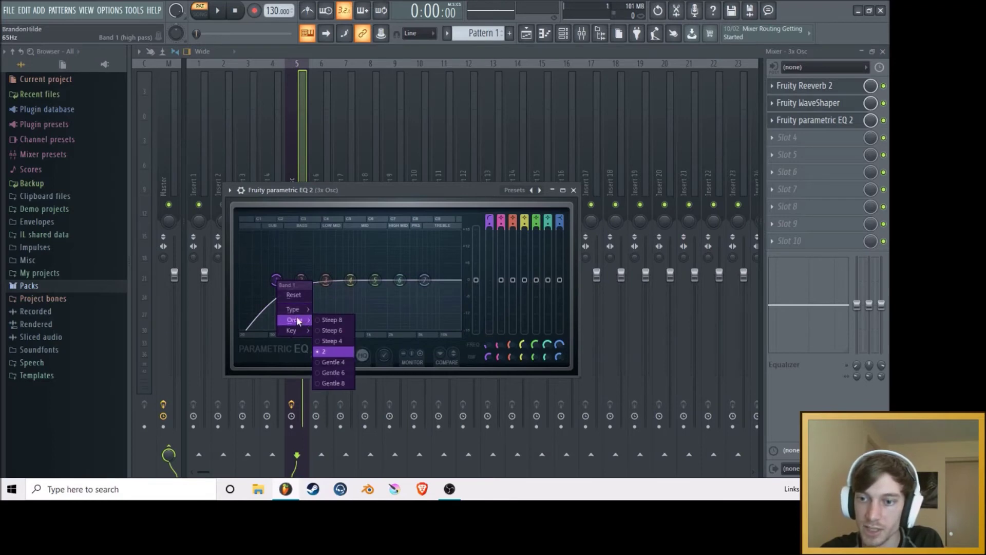
pyautogui.moveTo(277, 280); pyautogui.dragTo(347, 285)
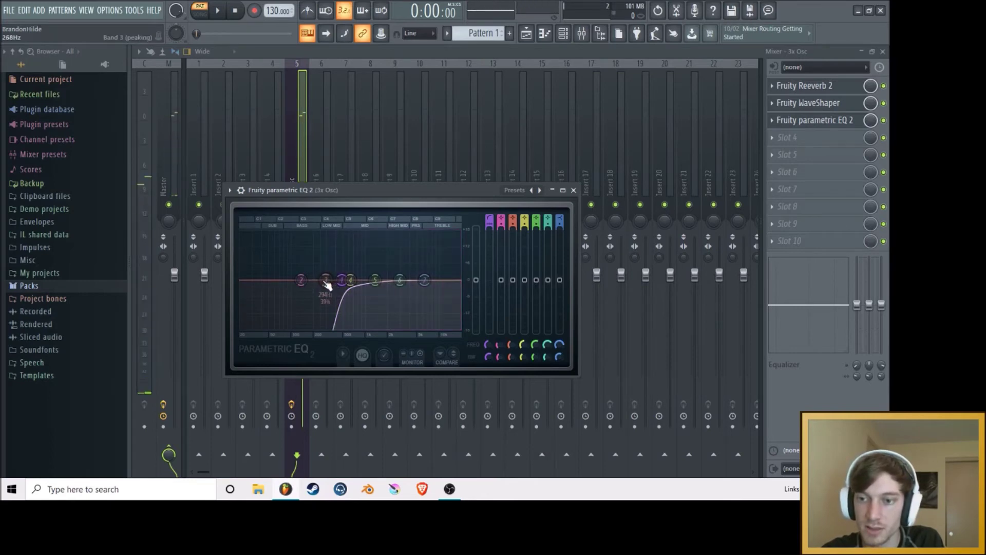
pyautogui.moveTo(326, 279); pyautogui.dragTo(358, 288)
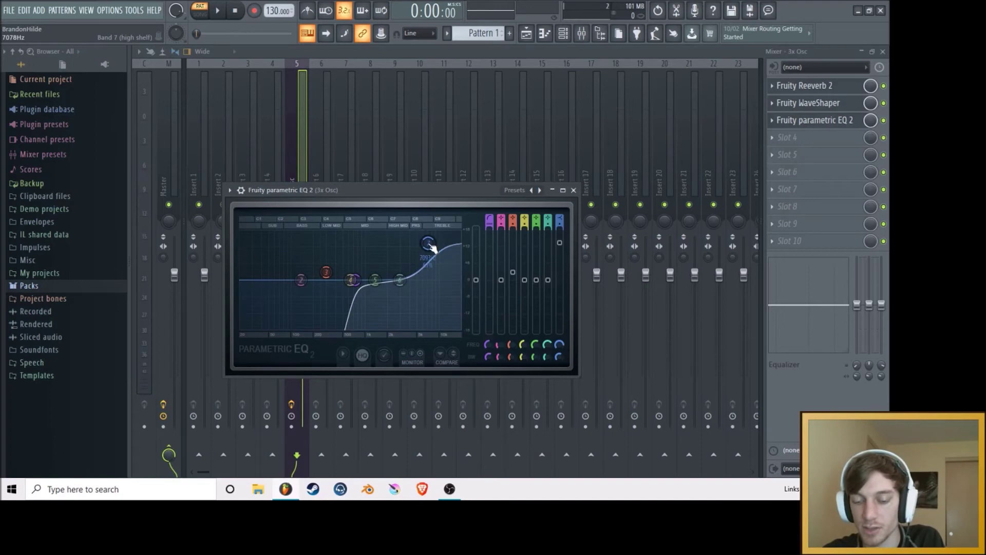
# Step: Audition the sound while trying boosts on EQ bands 5, 6 and 7, keep only band 5 clearly raised, and close the EQ
pyautogui.press('z')
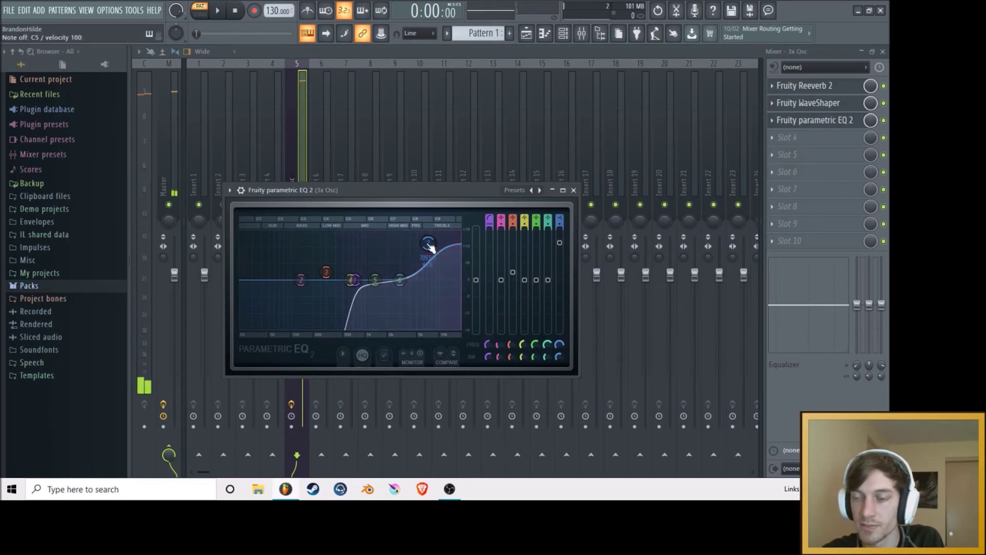
pyautogui.moveTo(430, 258); pyautogui.dragTo(379, 245)
pyautogui.moveTo(428, 282); pyautogui.dragTo(438, 297)
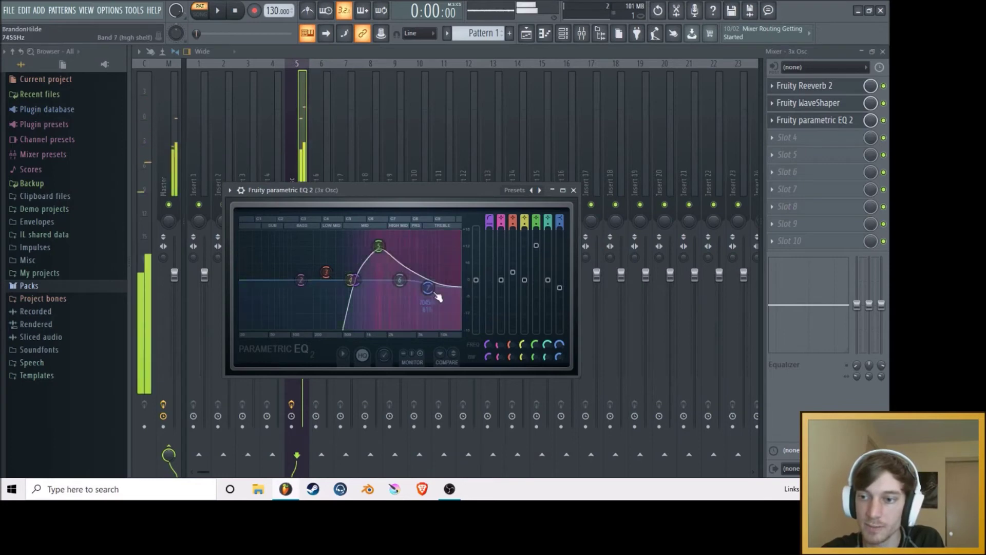
pyautogui.moveTo(381, 249); pyautogui.dragTo(411, 255)
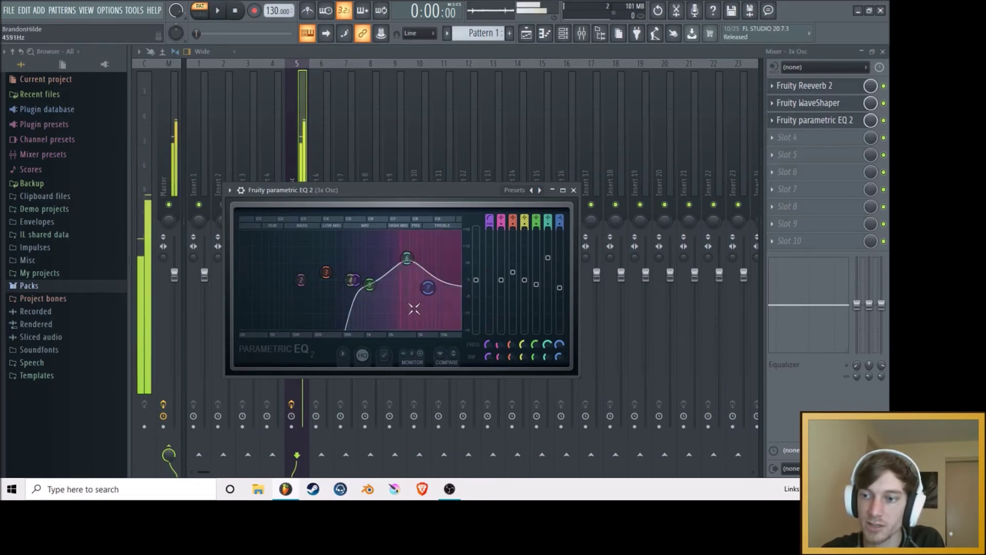
pyautogui.moveTo(411, 259); pyautogui.dragTo(440, 280)
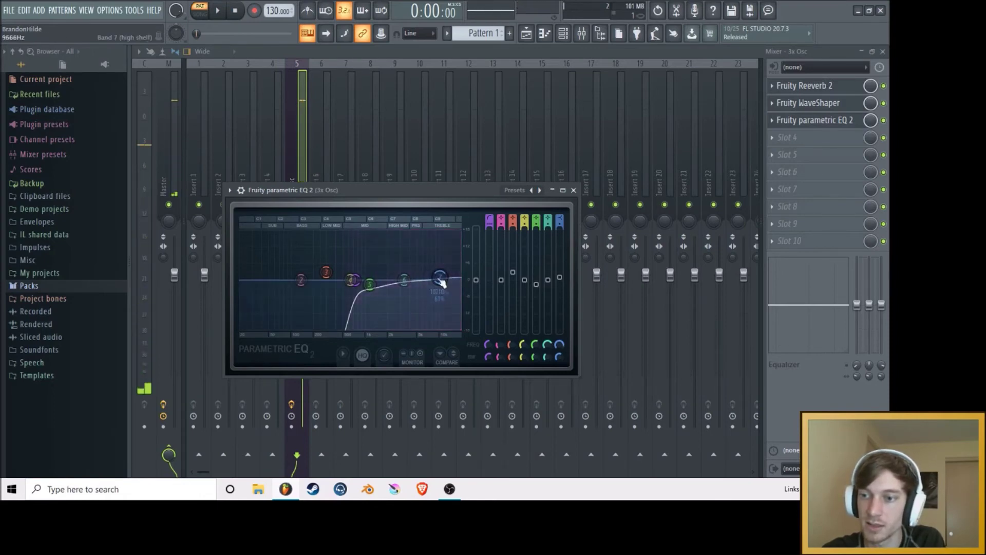
pyautogui.moveTo(370, 284); pyautogui.dragTo(368, 269)
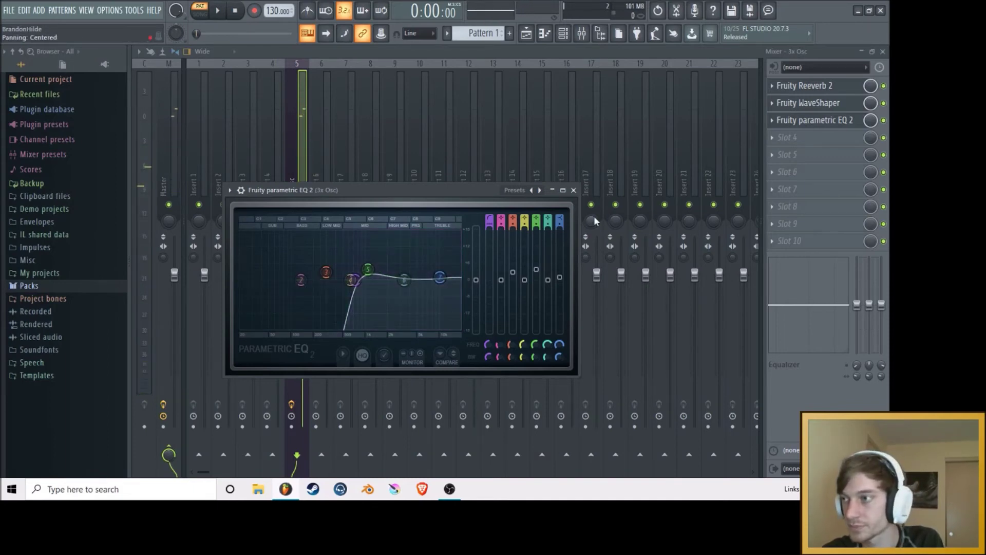
pyautogui.click(574, 191)
# Step: Add Fruity Soft Clipper in slot 4 and lower its threshold and post level while auditioning the sound
pyautogui.click(766, 147)
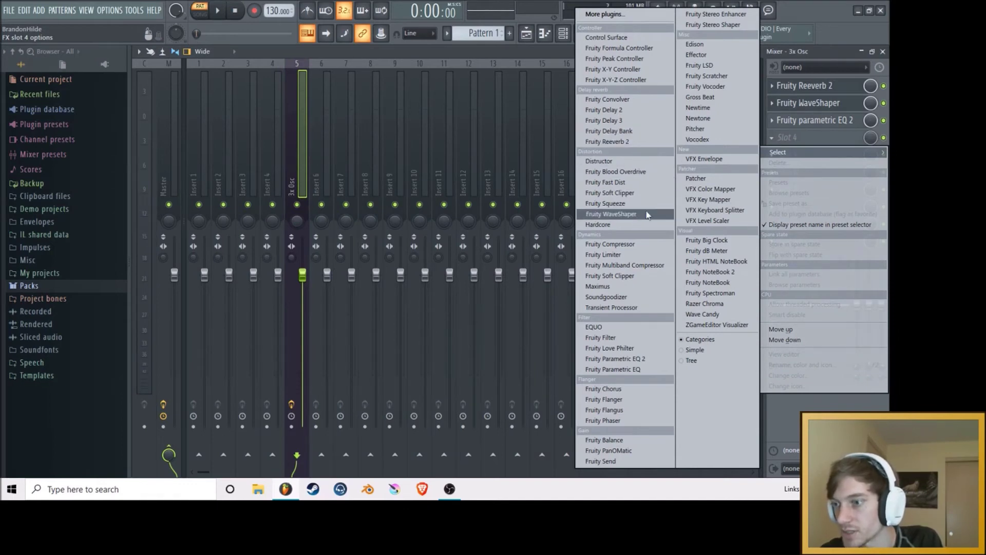
pyautogui.click(616, 275)
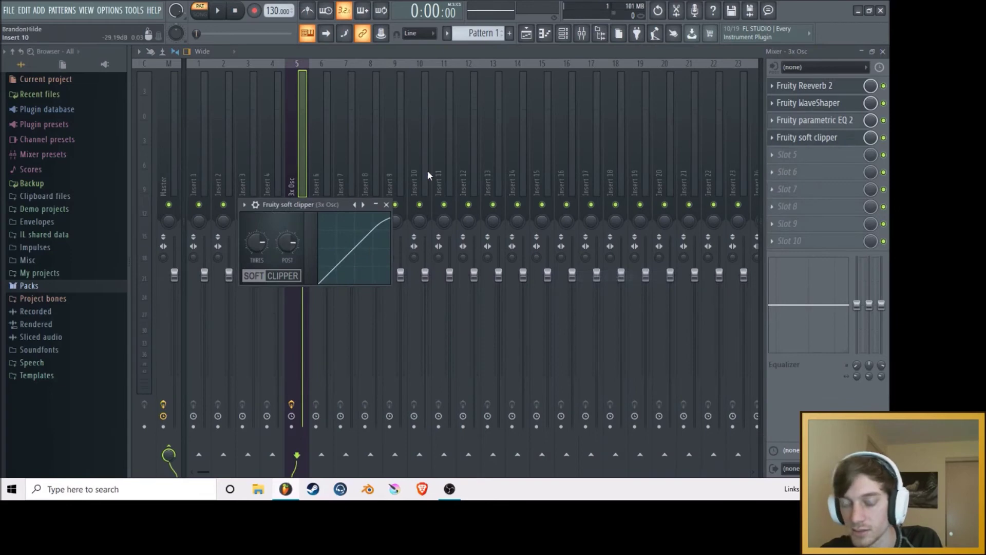
pyautogui.press('z')
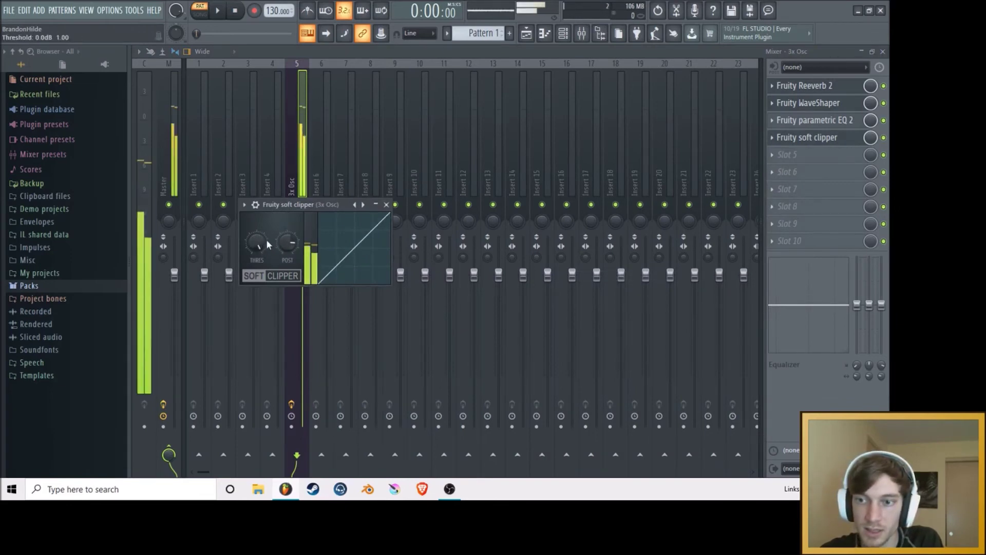
pyautogui.moveTo(262, 250); pyautogui.dragTo(287, 227)
pyautogui.press('z')
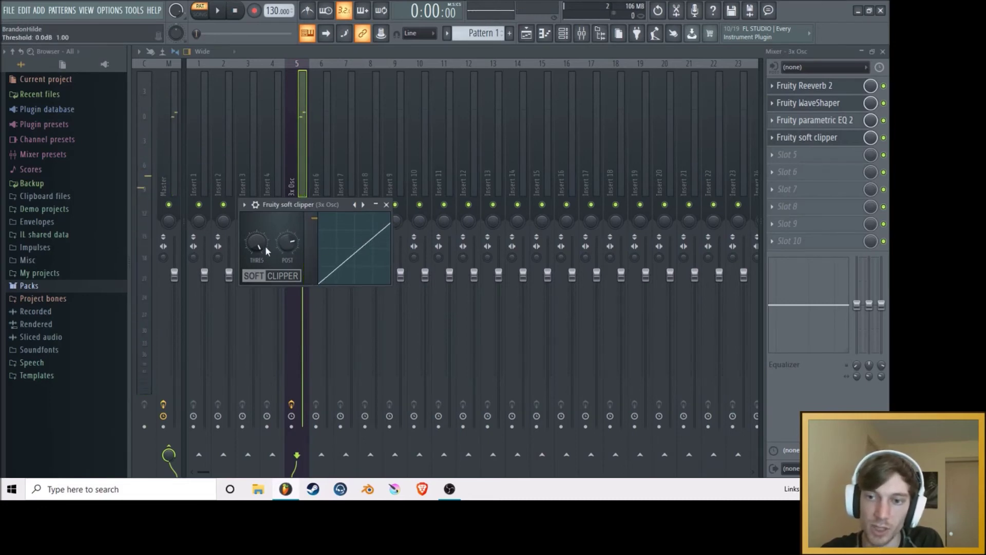
pyautogui.moveTo(256, 242); pyautogui.dragTo(292, 250)
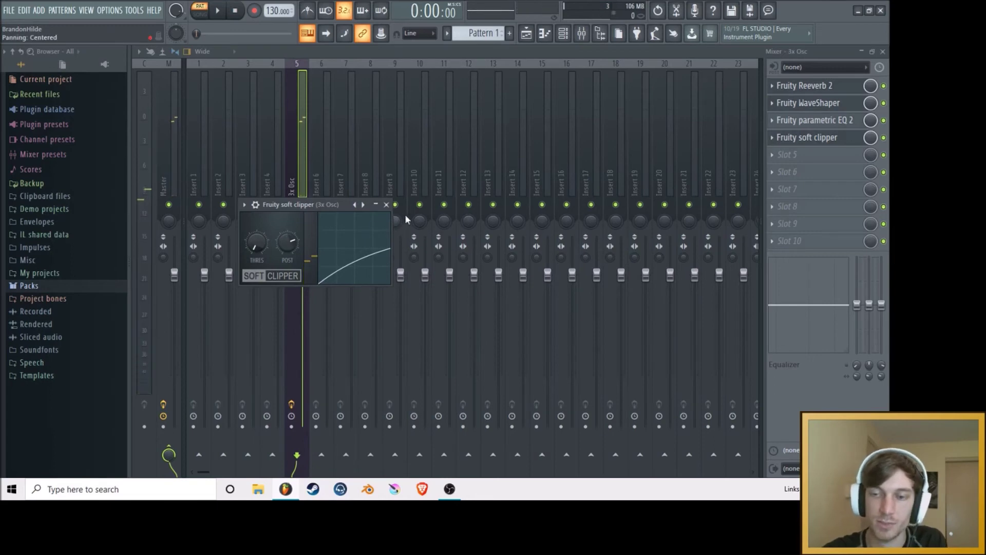
pyautogui.click(393, 204)
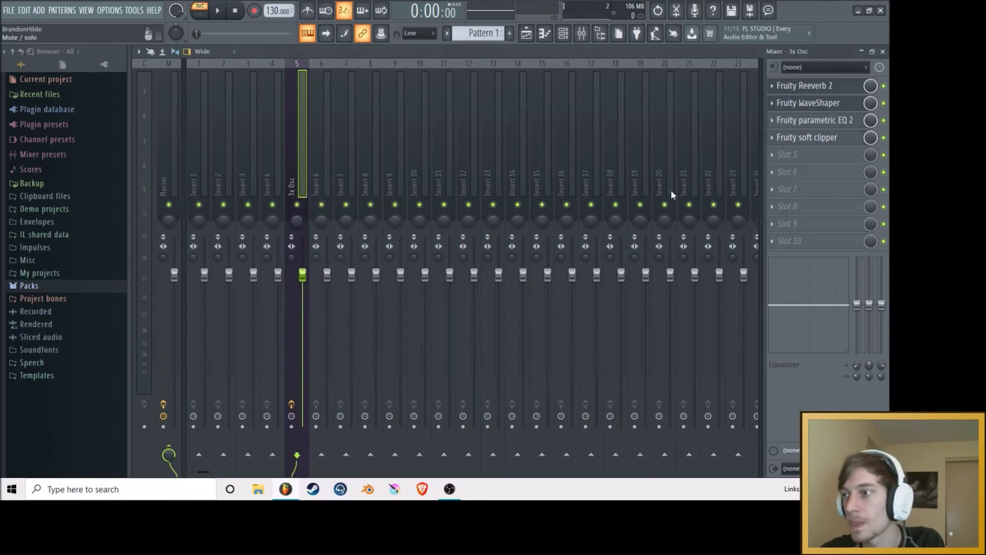
# Step: Load Fruity Limiter into slot 10 of the 3x Osc track and hide its window
pyautogui.click(783, 244)
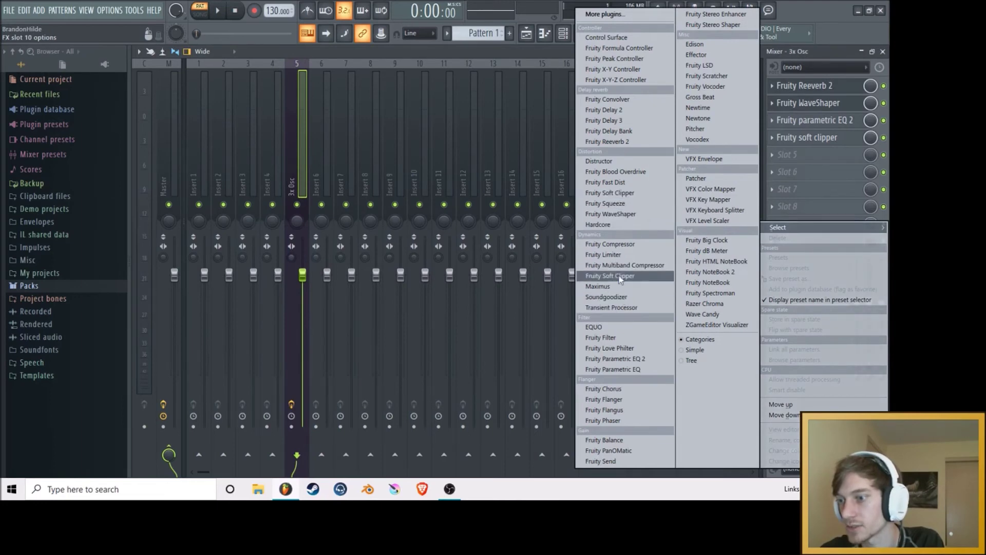
pyautogui.click(606, 254)
pyautogui.click(556, 176)
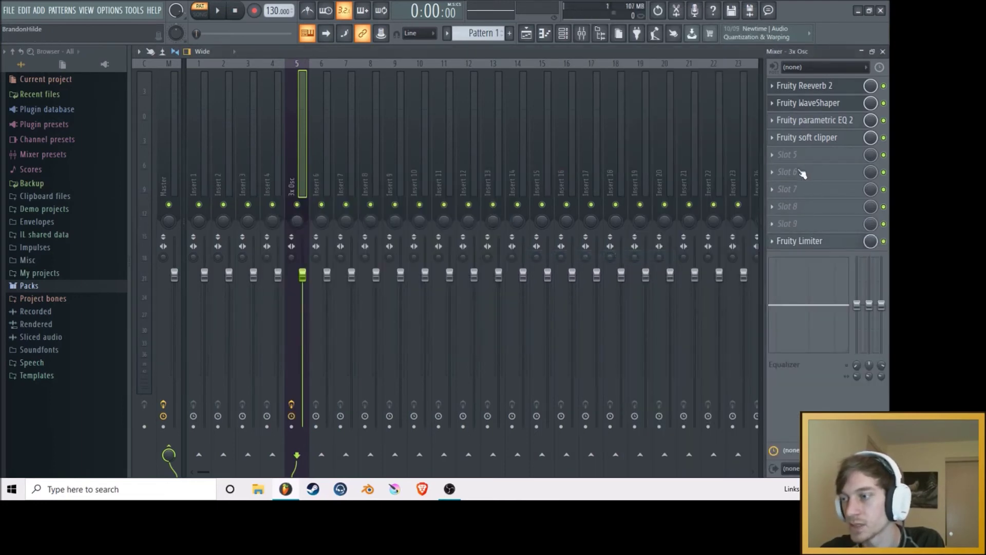
pyautogui.click(770, 191)
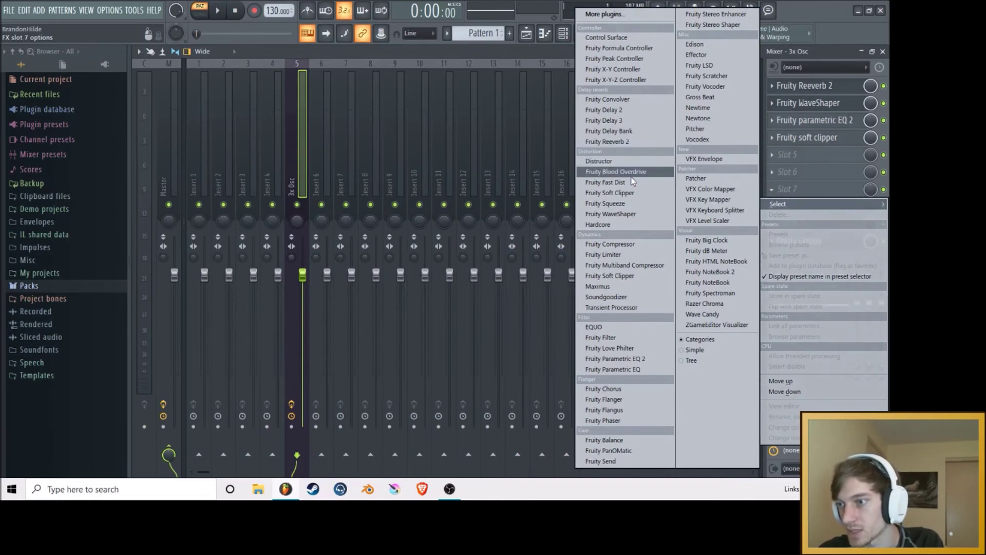
pyautogui.click(805, 190)
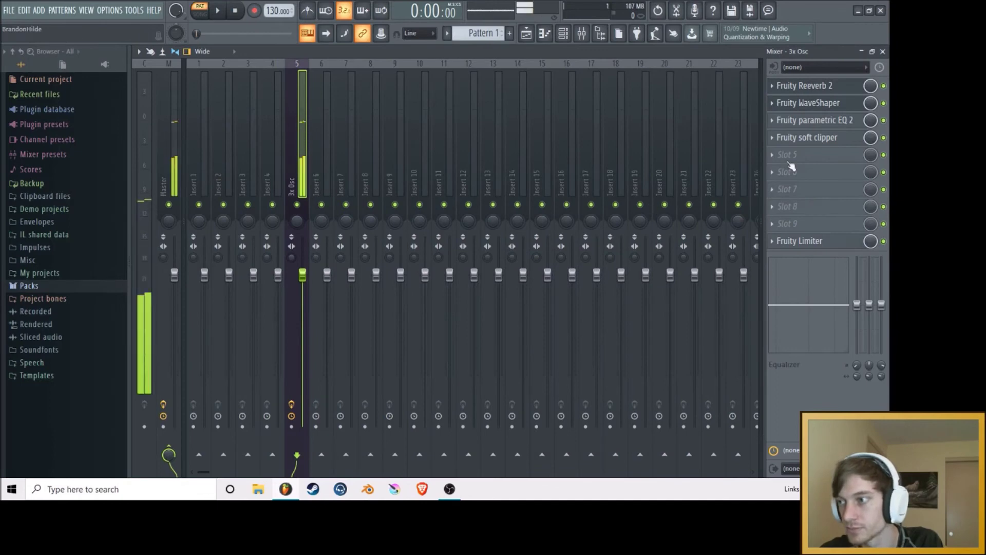
# Step: Show the channel rack and examine the oscillator settings of the 3x Osc channel
pyautogui.click(526, 34)
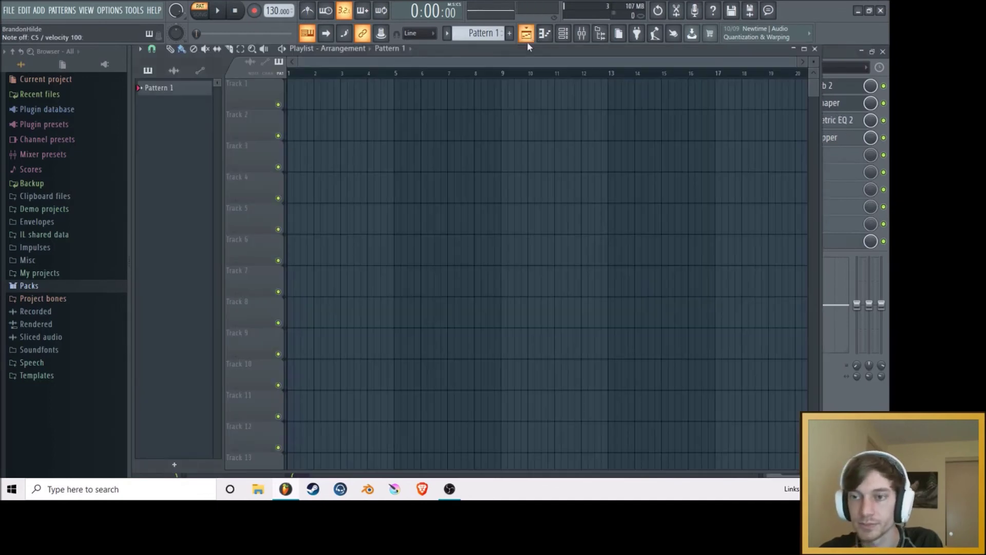
pyautogui.click(556, 36)
pyautogui.click(563, 41)
pyautogui.moveTo(352, 71); pyautogui.dragTo(371, 137)
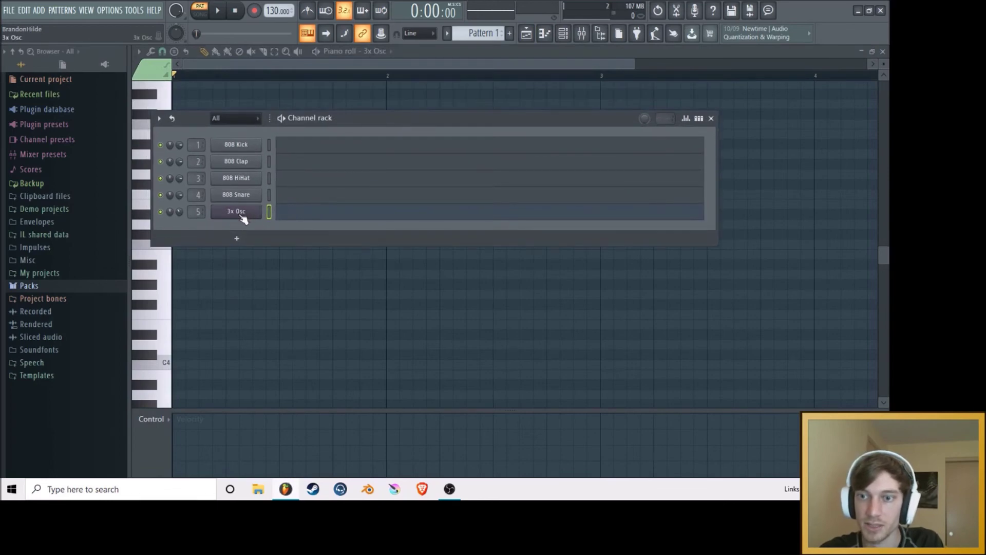
pyautogui.click(239, 211)
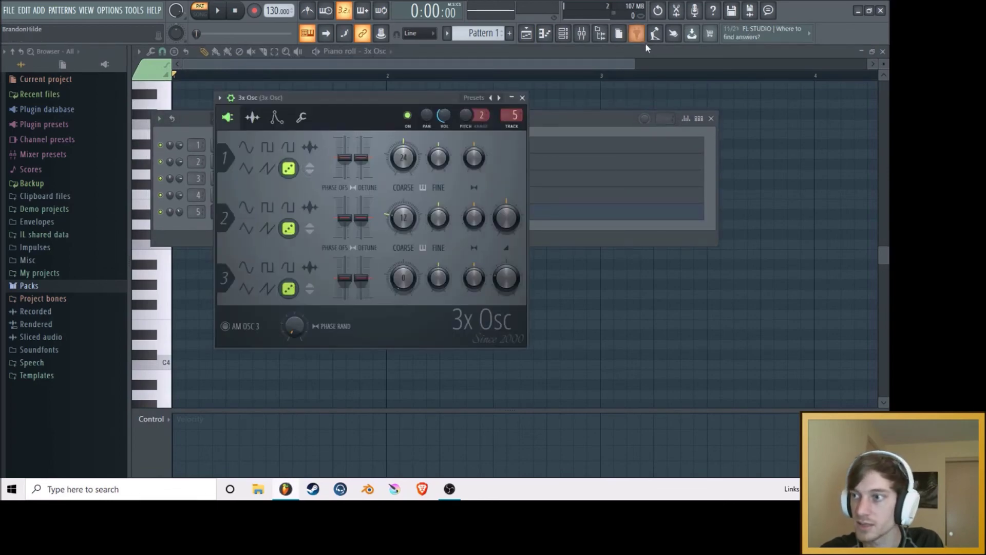
pyautogui.moveTo(348, 99); pyautogui.dragTo(389, 193)
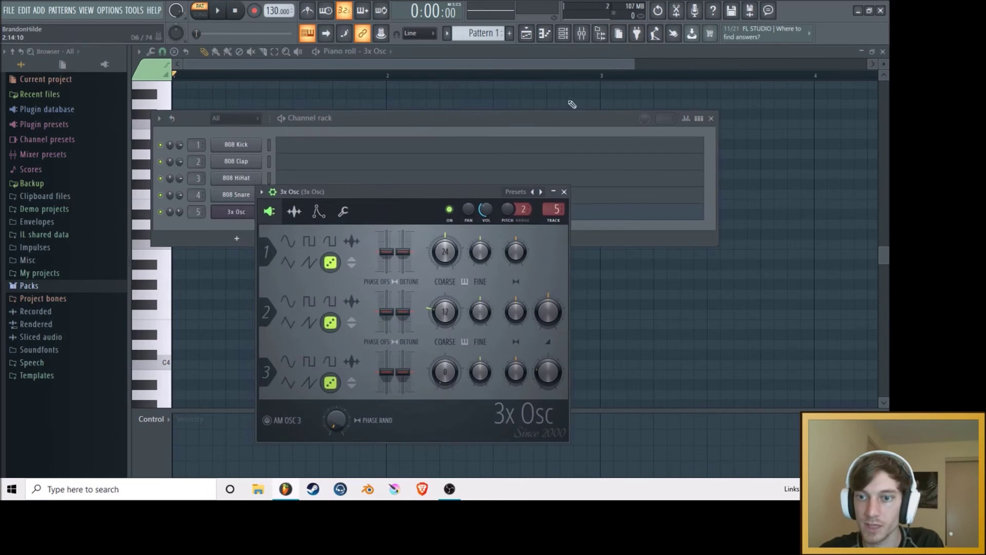
# Step: Reopen Fruity WaveShaper on the 3x Osc mixer track and raise the third spike's peak to 1.00 while auditioning
pyautogui.click(583, 40)
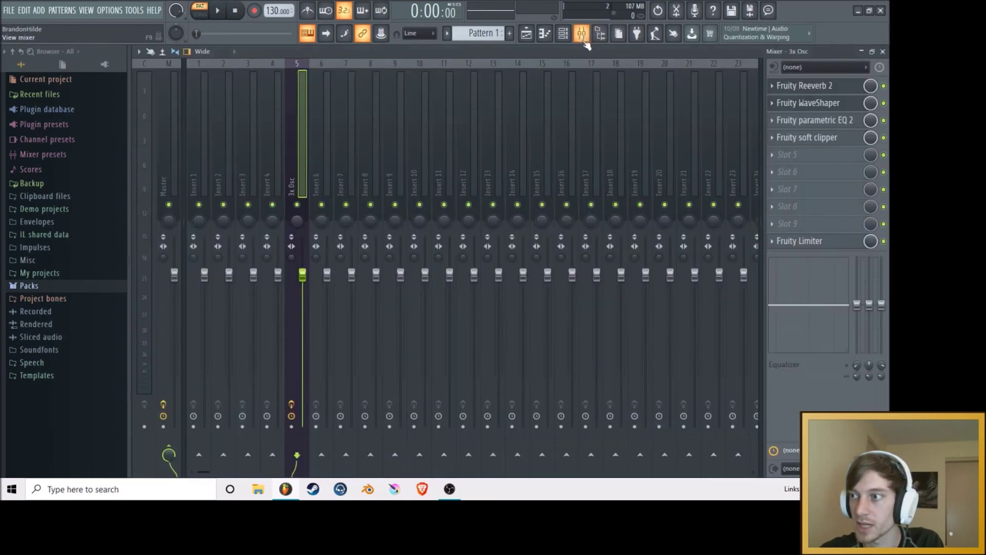
pyautogui.click(817, 106)
pyautogui.moveTo(520, 105); pyautogui.dragTo(618, 100)
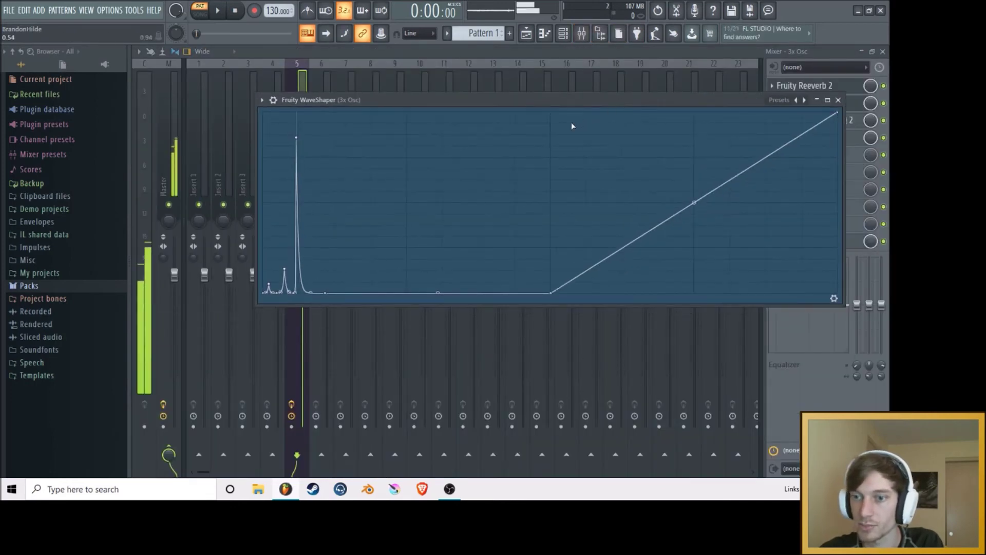
pyautogui.moveTo(300, 139); pyautogui.dragTo(297, 116)
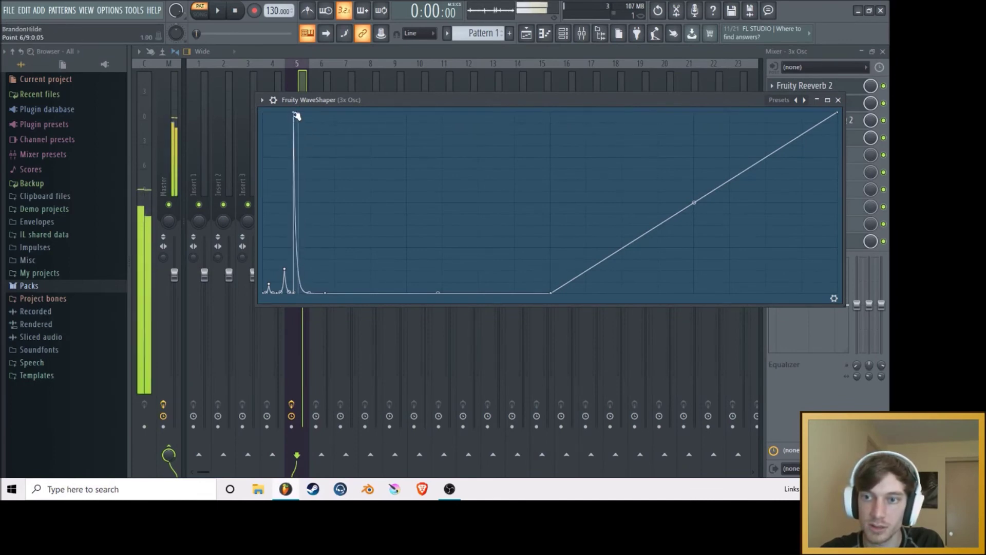
pyautogui.moveTo(297, 114); pyautogui.dragTo(293, 105)
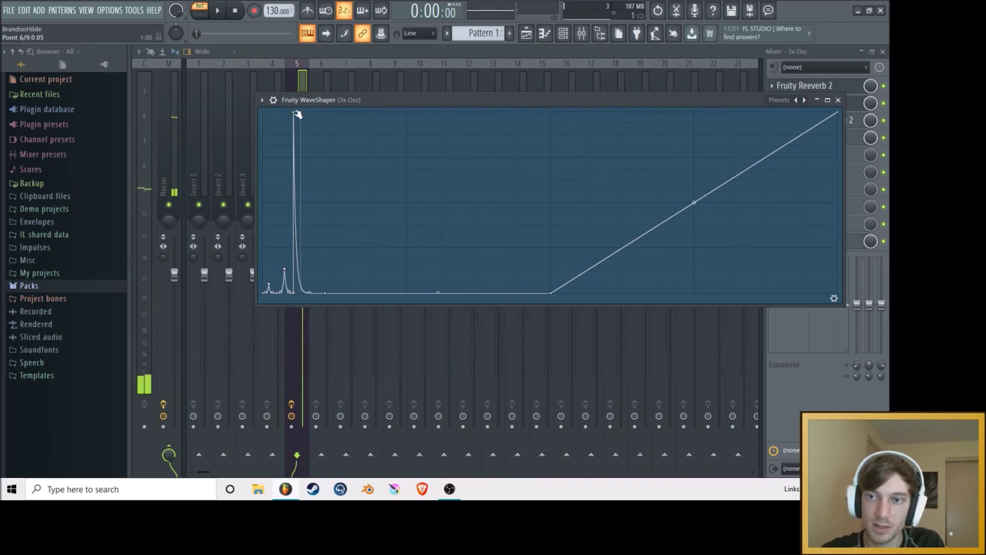
# Step: Vary the heights and positions of the first two WaveShaper spikes, leaving the first near 0.04 and the second slightly taller
pyautogui.moveTo(286, 270); pyautogui.dragTo(264, 258)
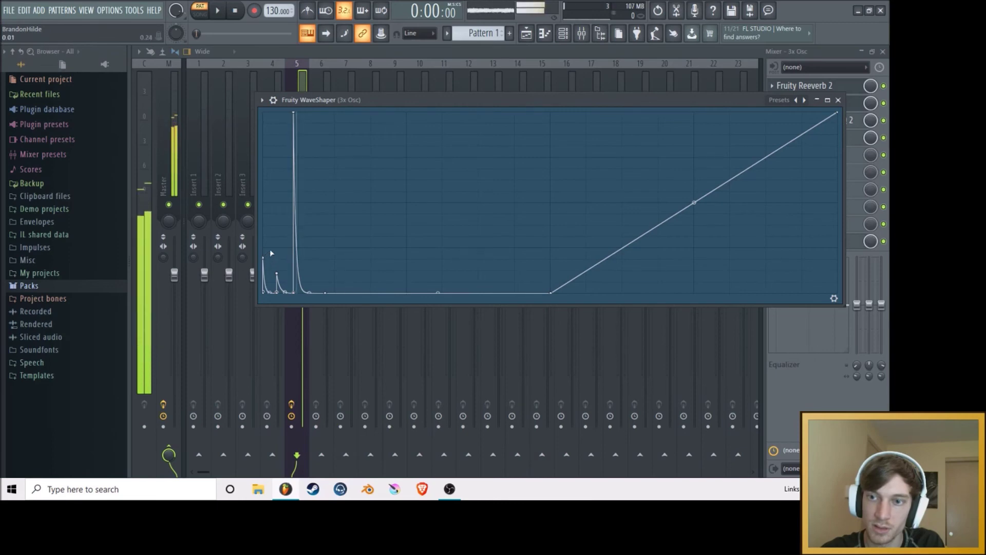
pyautogui.moveTo(265, 260); pyautogui.dragTo(266, 271)
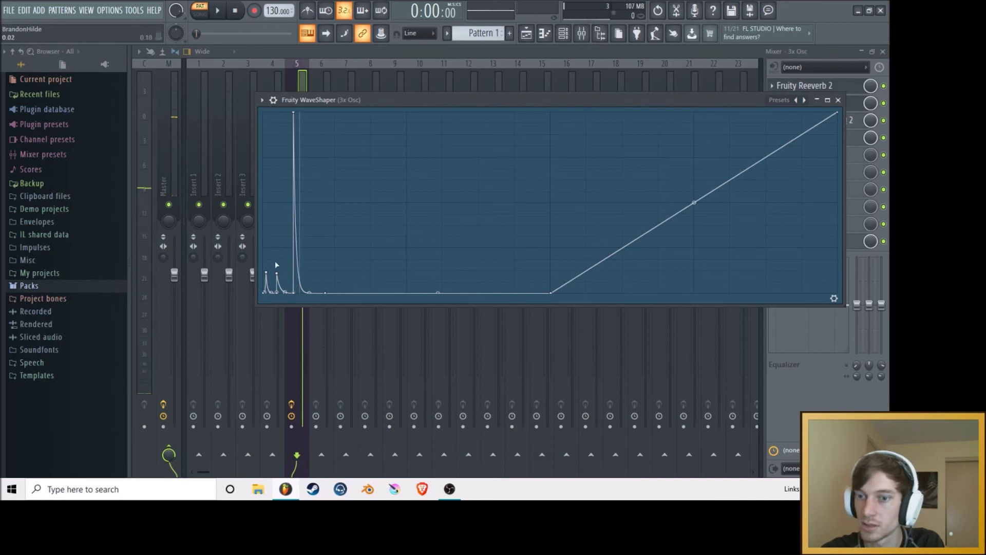
pyautogui.moveTo(279, 272); pyautogui.dragTo(287, 238)
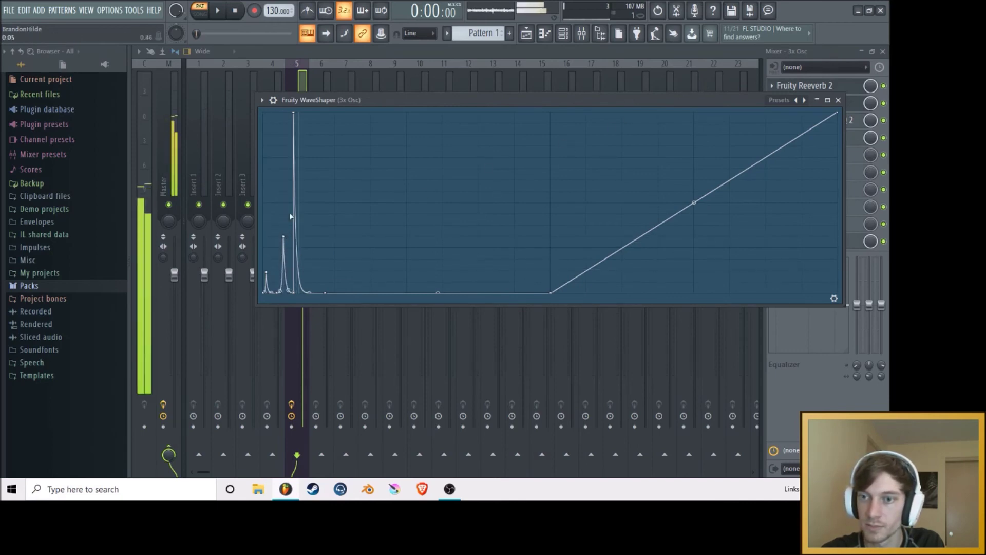
pyautogui.moveTo(270, 271); pyautogui.dragTo(267, 286)
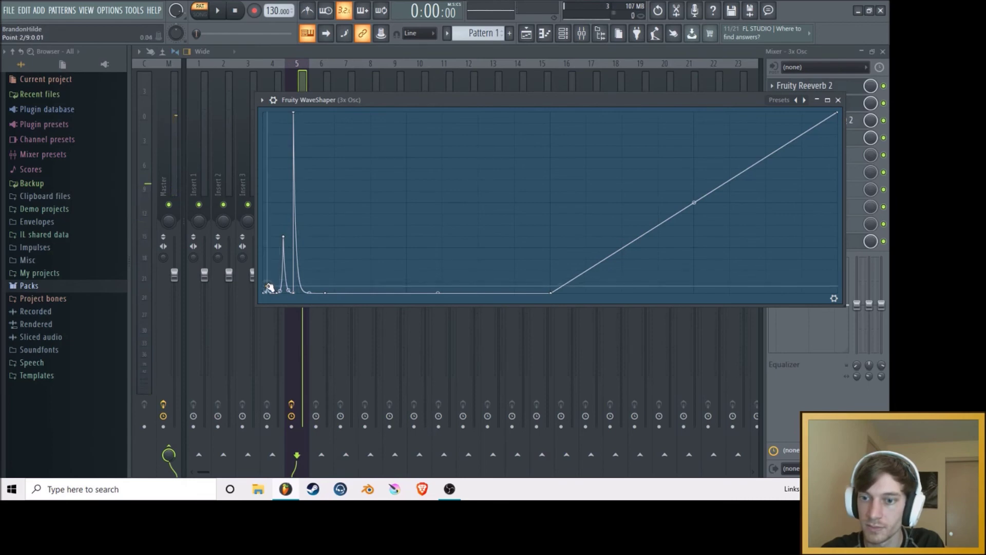
pyautogui.moveTo(287, 234); pyautogui.dragTo(285, 271)
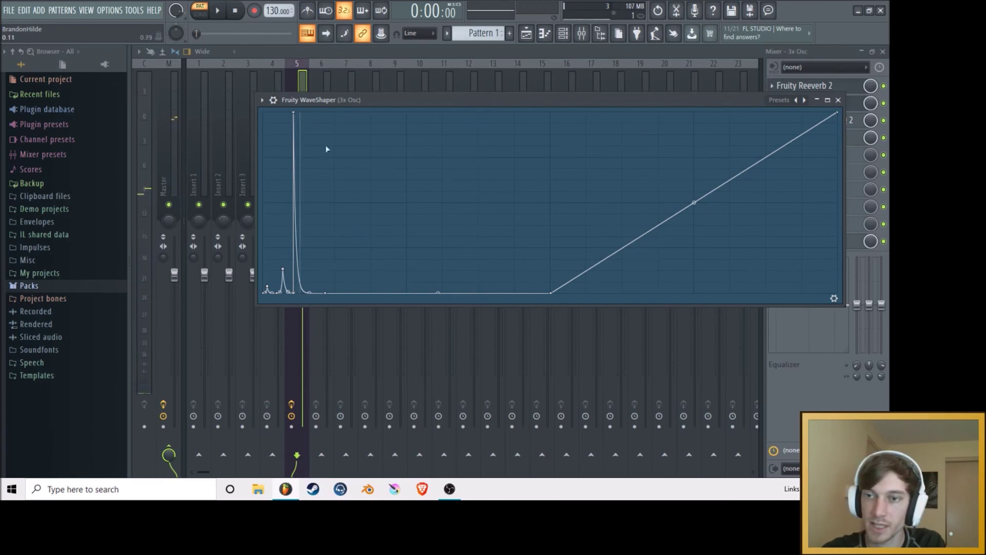
# Step: Revisit Fruity Reeverb 2 on the 3x Osc track, audition different dry and wet balances, and leave the wet level near maximum
pyautogui.click(834, 54)
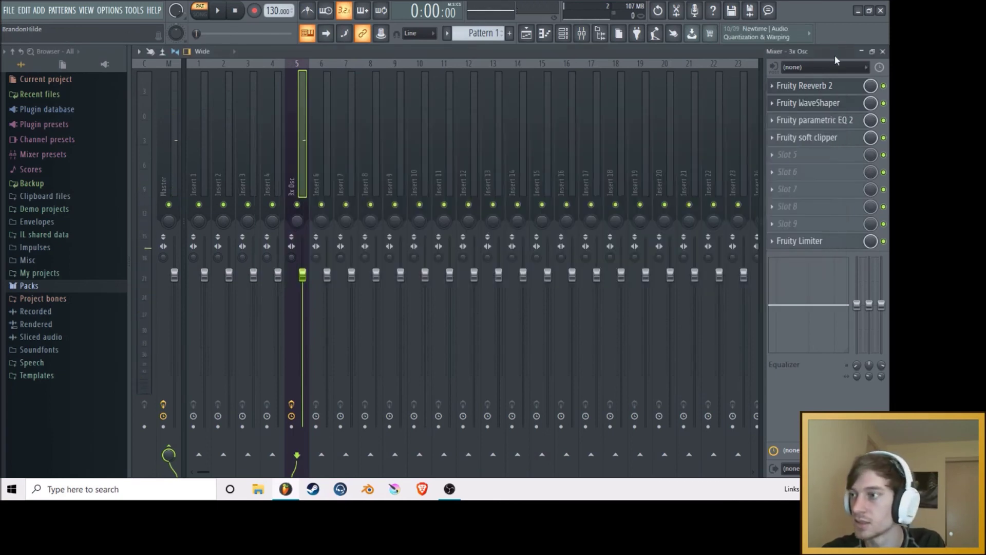
pyautogui.click(827, 103)
pyautogui.click(822, 90)
pyautogui.click(821, 90)
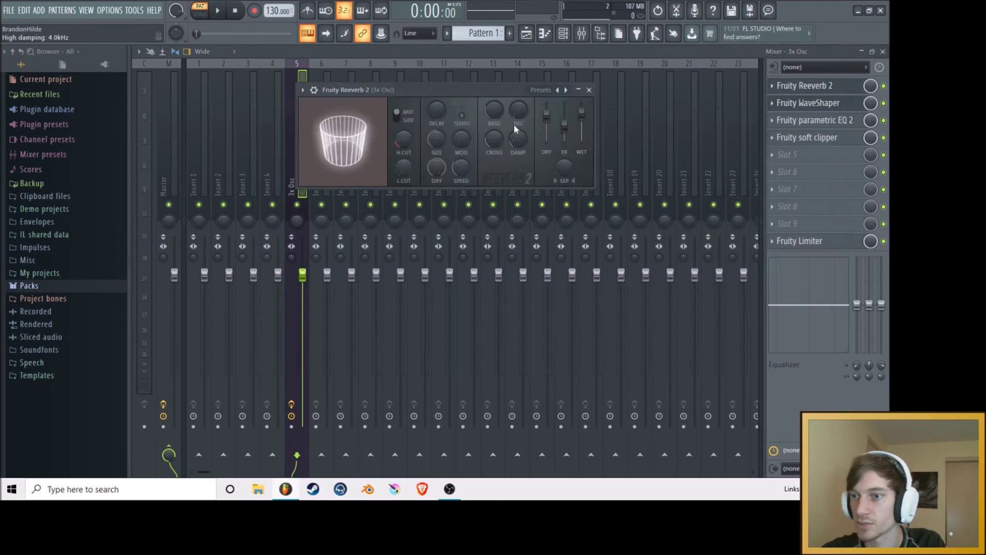
pyautogui.moveTo(551, 120); pyautogui.dragTo(586, 153)
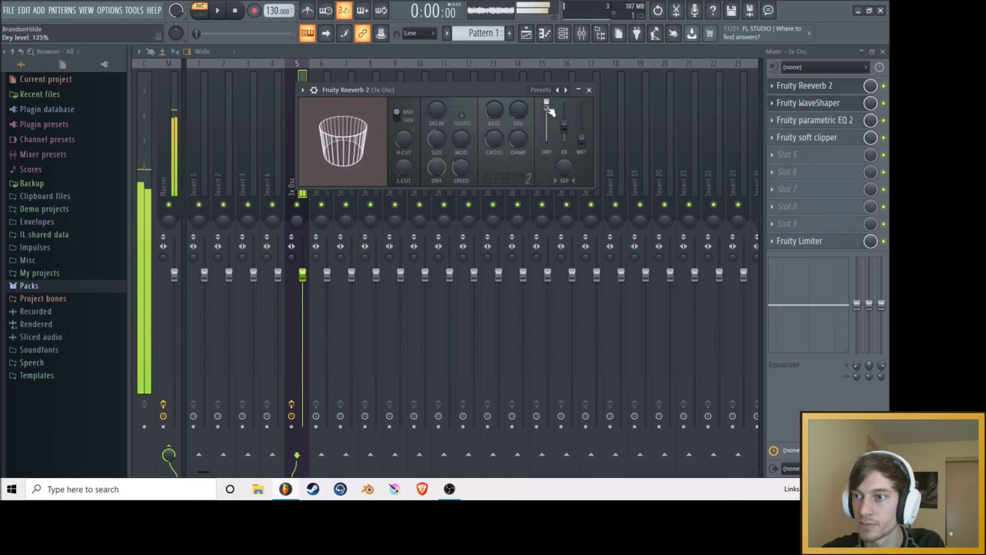
pyautogui.moveTo(587, 147); pyautogui.dragTo(584, 104)
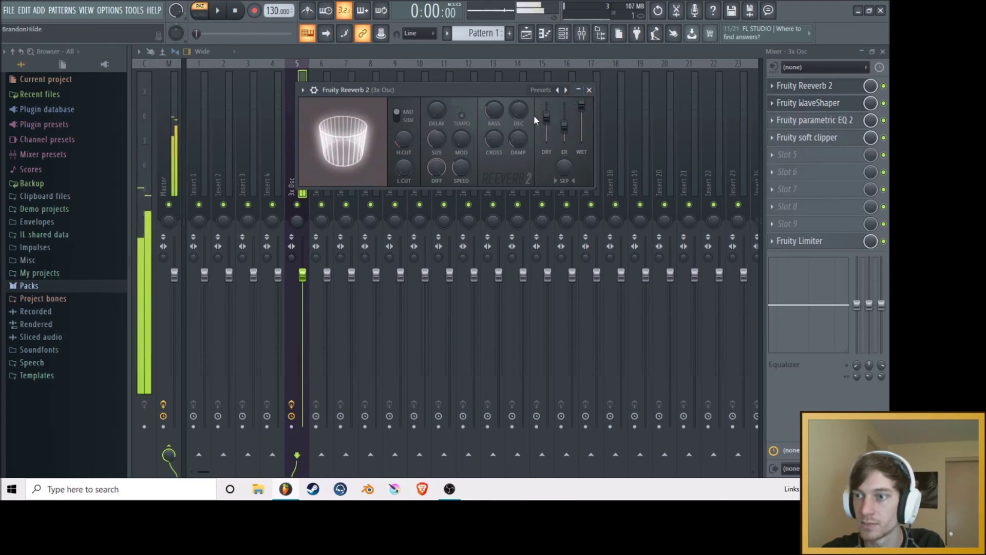
pyautogui.click(591, 91)
# Step: Add a C5 note at the start of the 3x Osc channel's piano roll and lengthen it to three bars
pyautogui.click(533, 41)
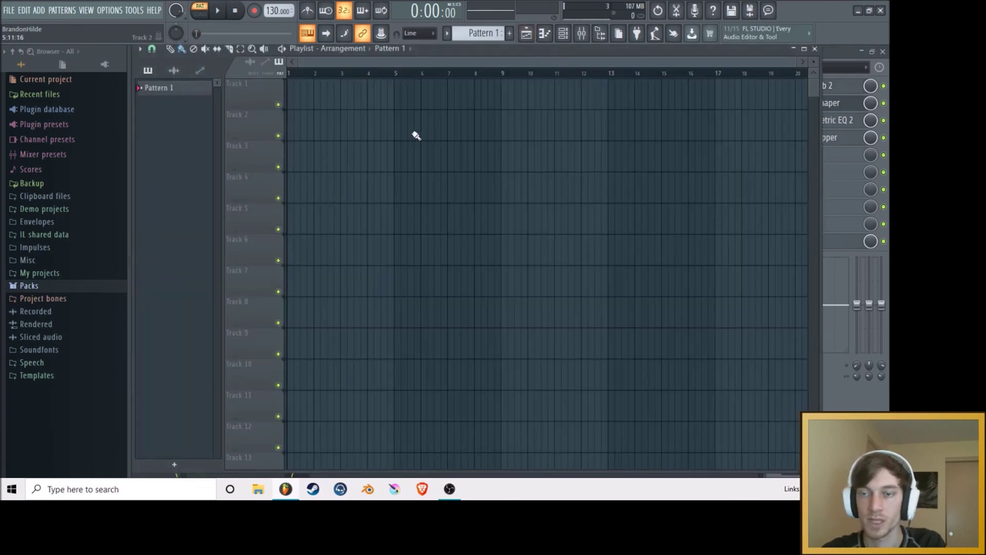
pyautogui.click(562, 33)
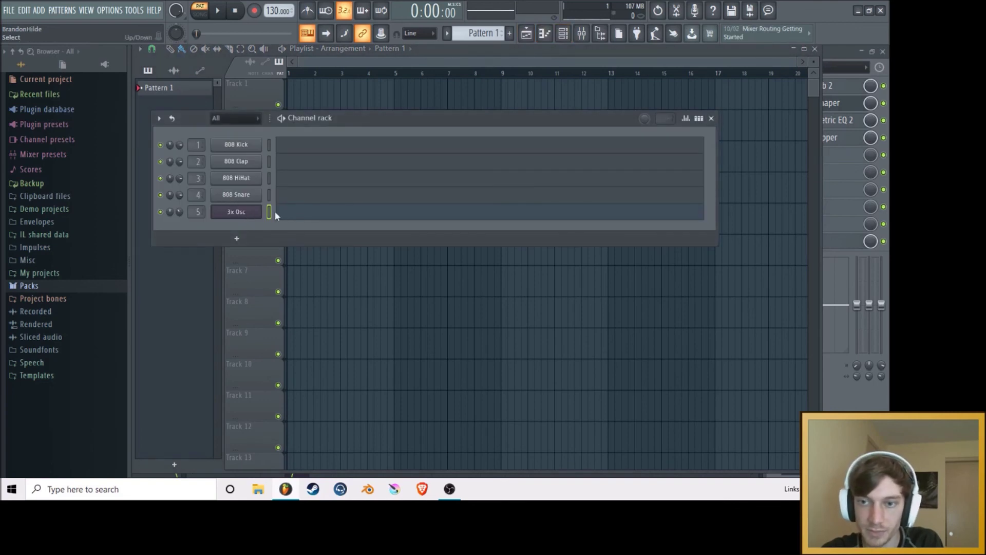
pyautogui.click(306, 218)
pyautogui.click(182, 246)
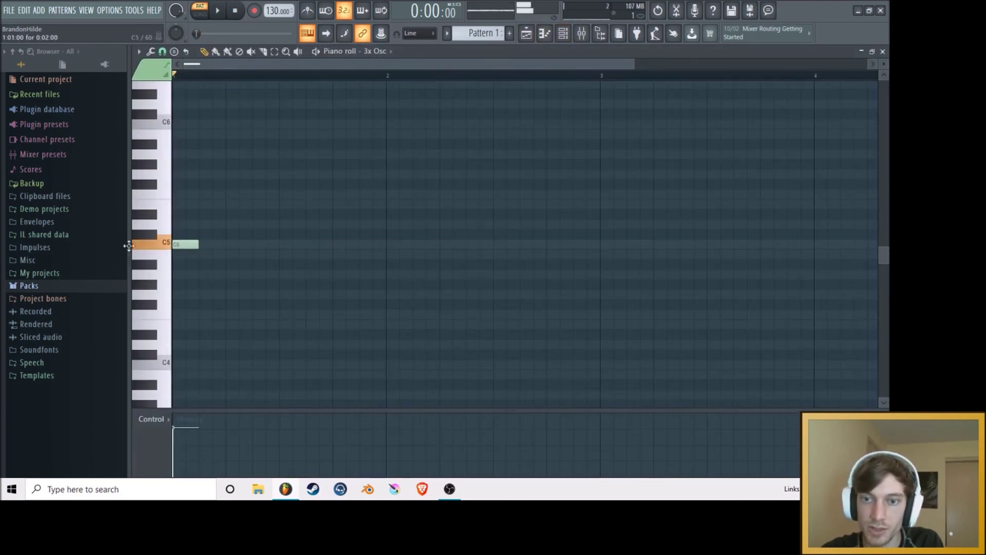
pyautogui.moveTo(220, 247); pyautogui.dragTo(813, 246)
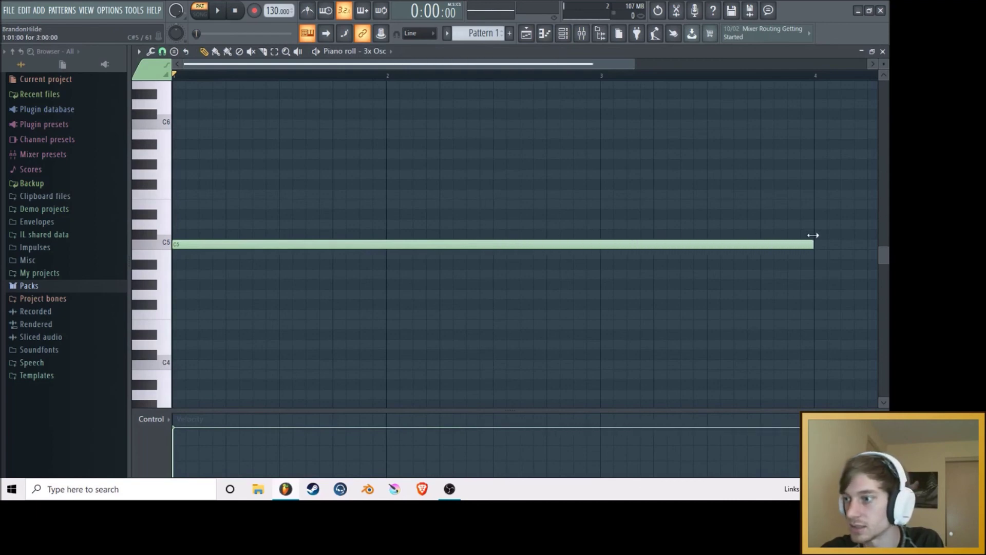
# Step: Place six back-to-back Pattern 1 clips on Track 1 of the playlist, starting at bar 1
pyautogui.click(528, 35)
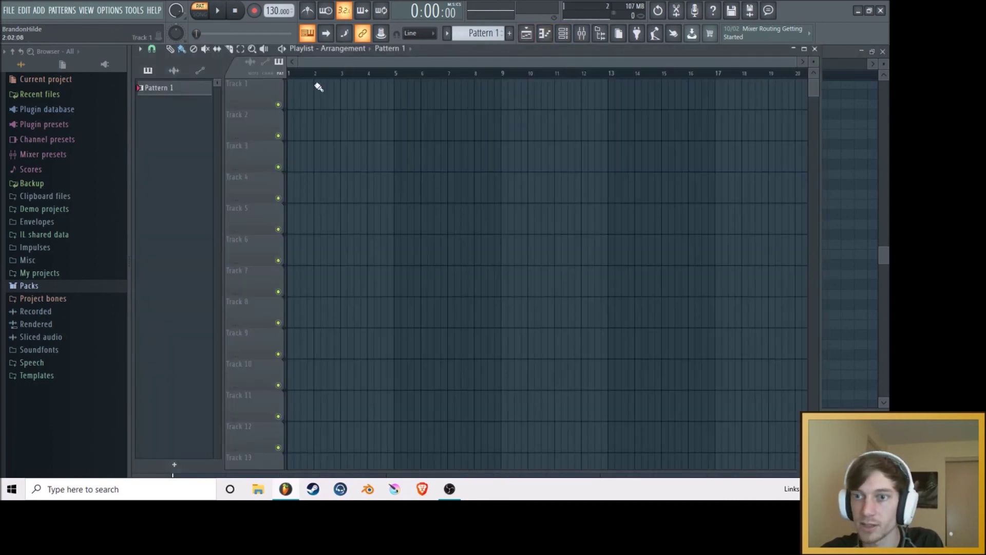
pyautogui.click(295, 86)
pyautogui.moveTo(340, 91); pyautogui.dragTo(760, 92)
# Step: Play the playlist arrangement in song mode to audition the crackling noise
pyautogui.click(333, 74)
pyautogui.press('space')
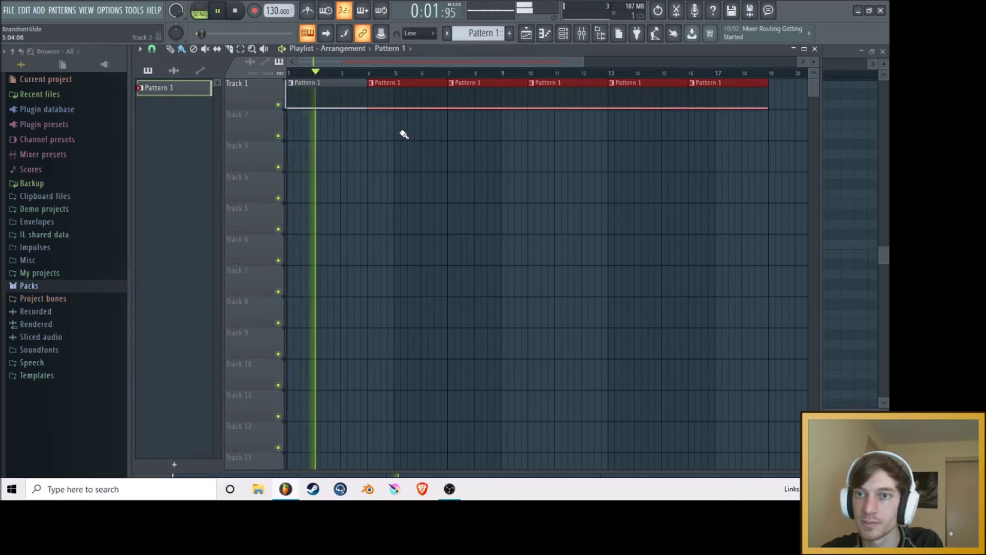
pyautogui.click(220, 12)
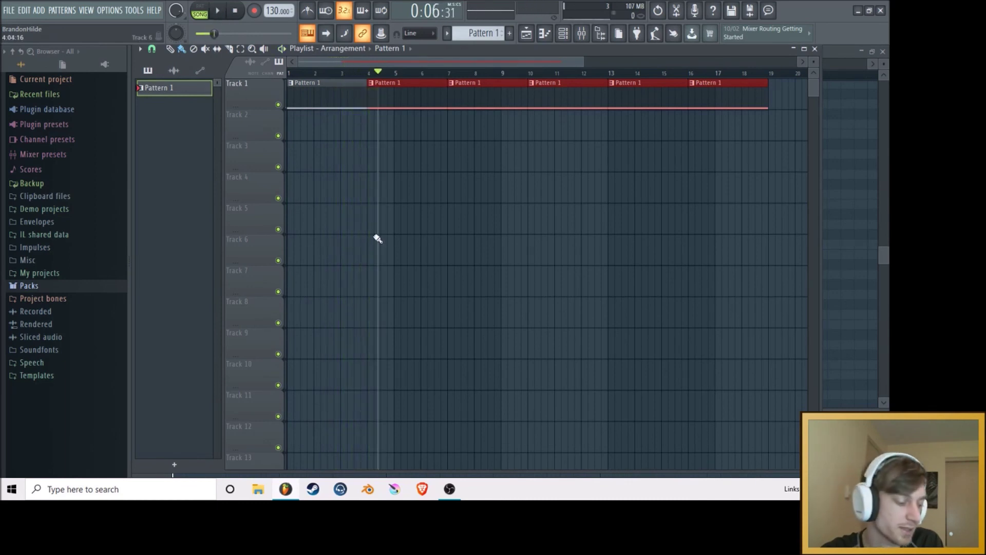